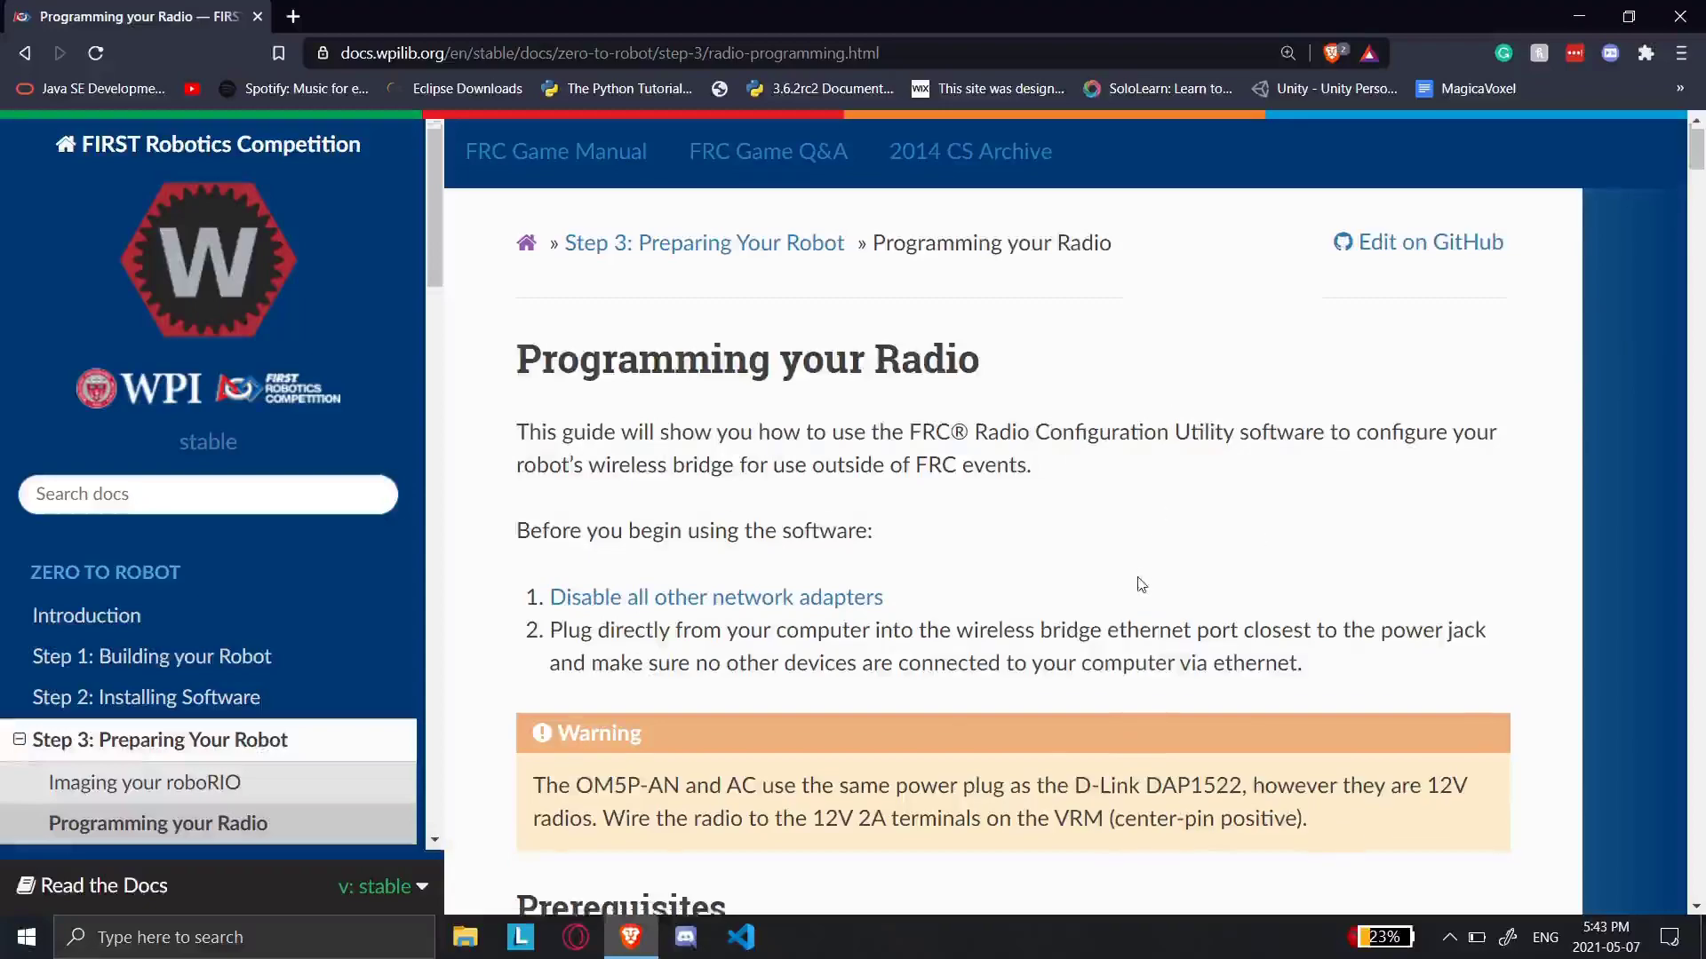
# - Scroll up and down through the radio setup guide to review it
pyautogui.scroll(-1, 1140, 584)
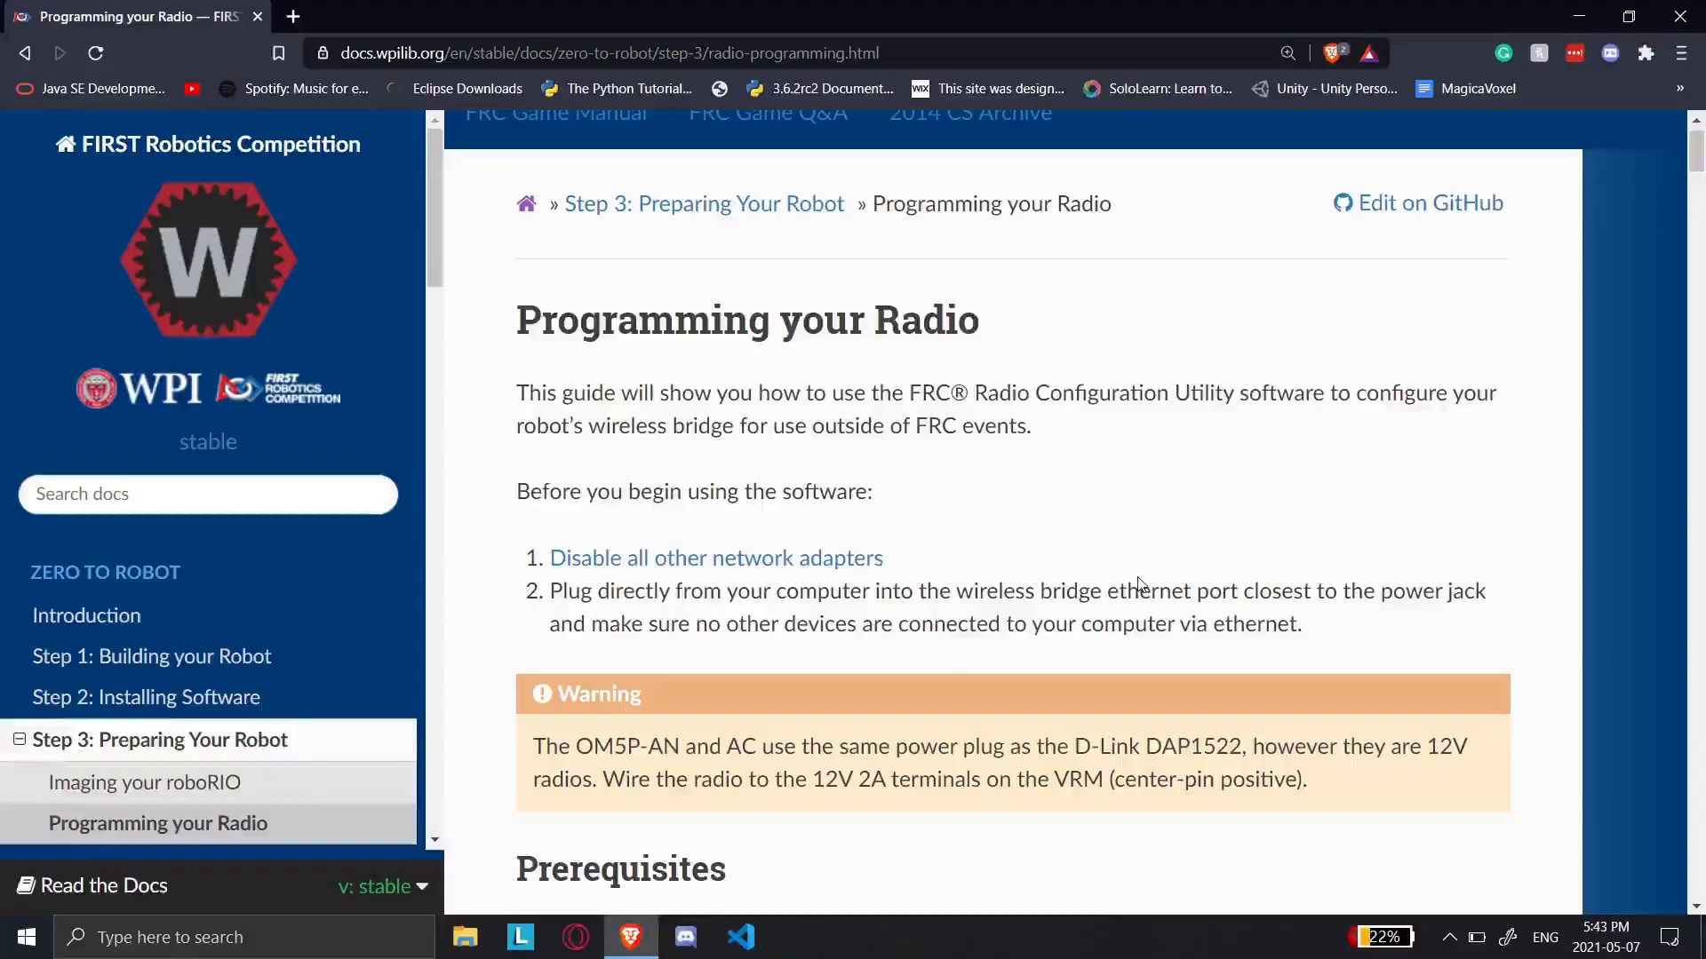
pyautogui.scroll(-2, 1138, 584)
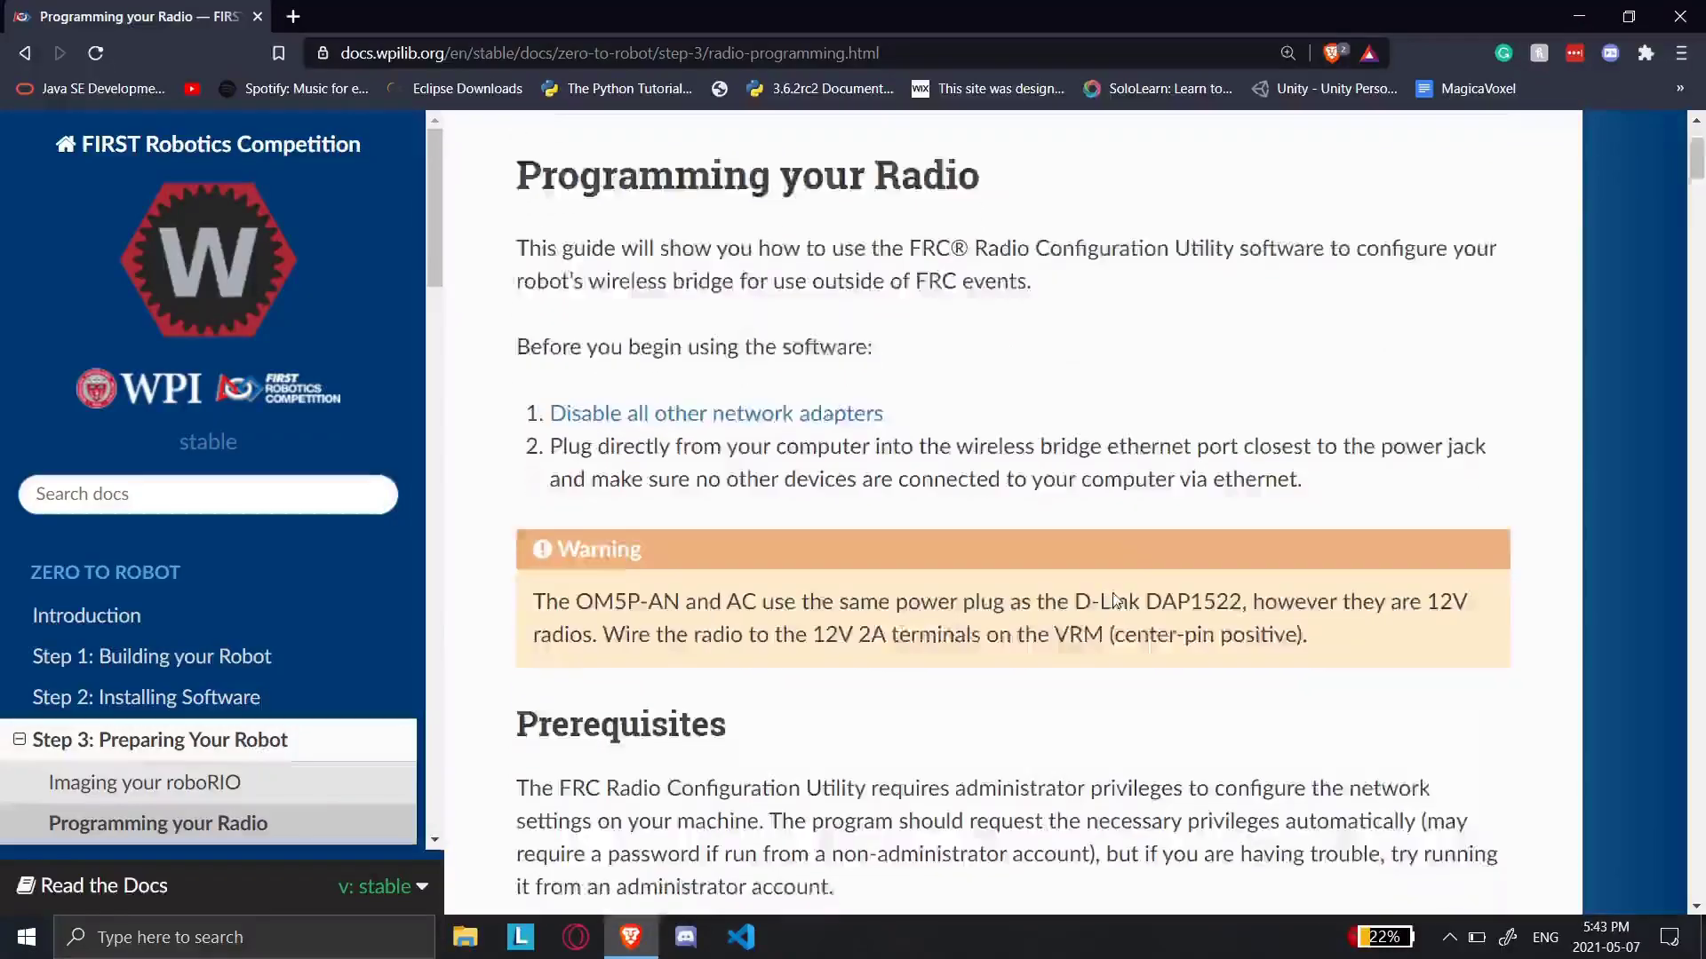
pyautogui.scroll(-2, 1116, 601)
pyautogui.scroll(2, 1115, 598)
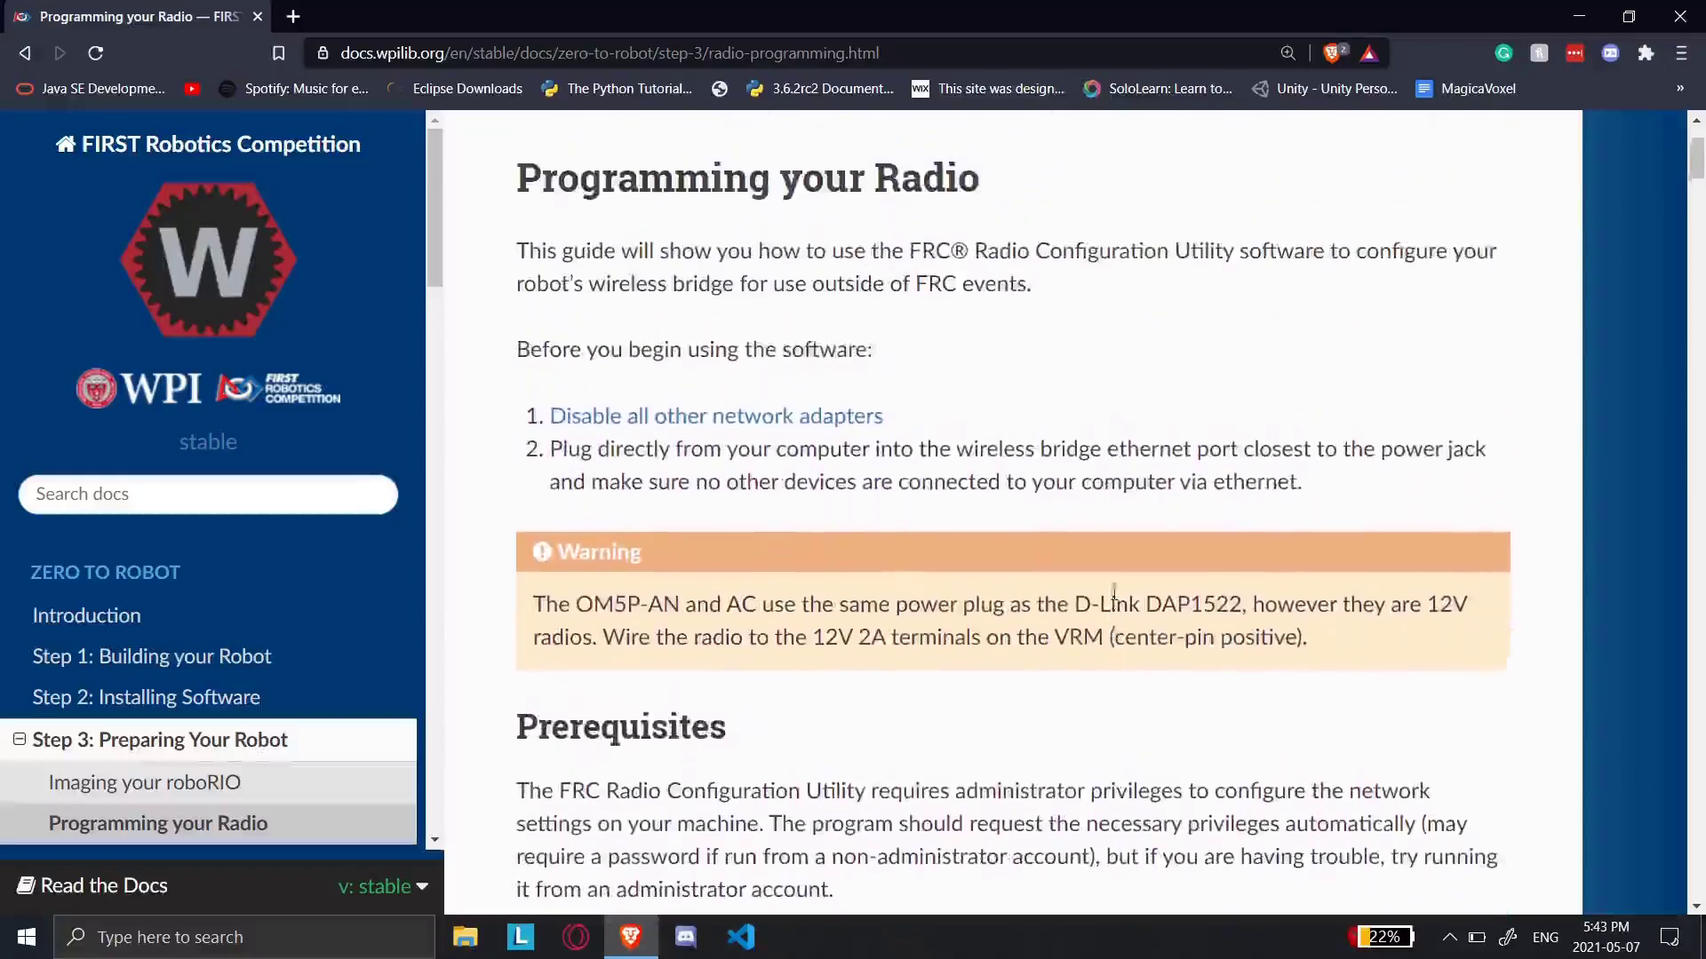
pyautogui.scroll(-7, 1115, 596)
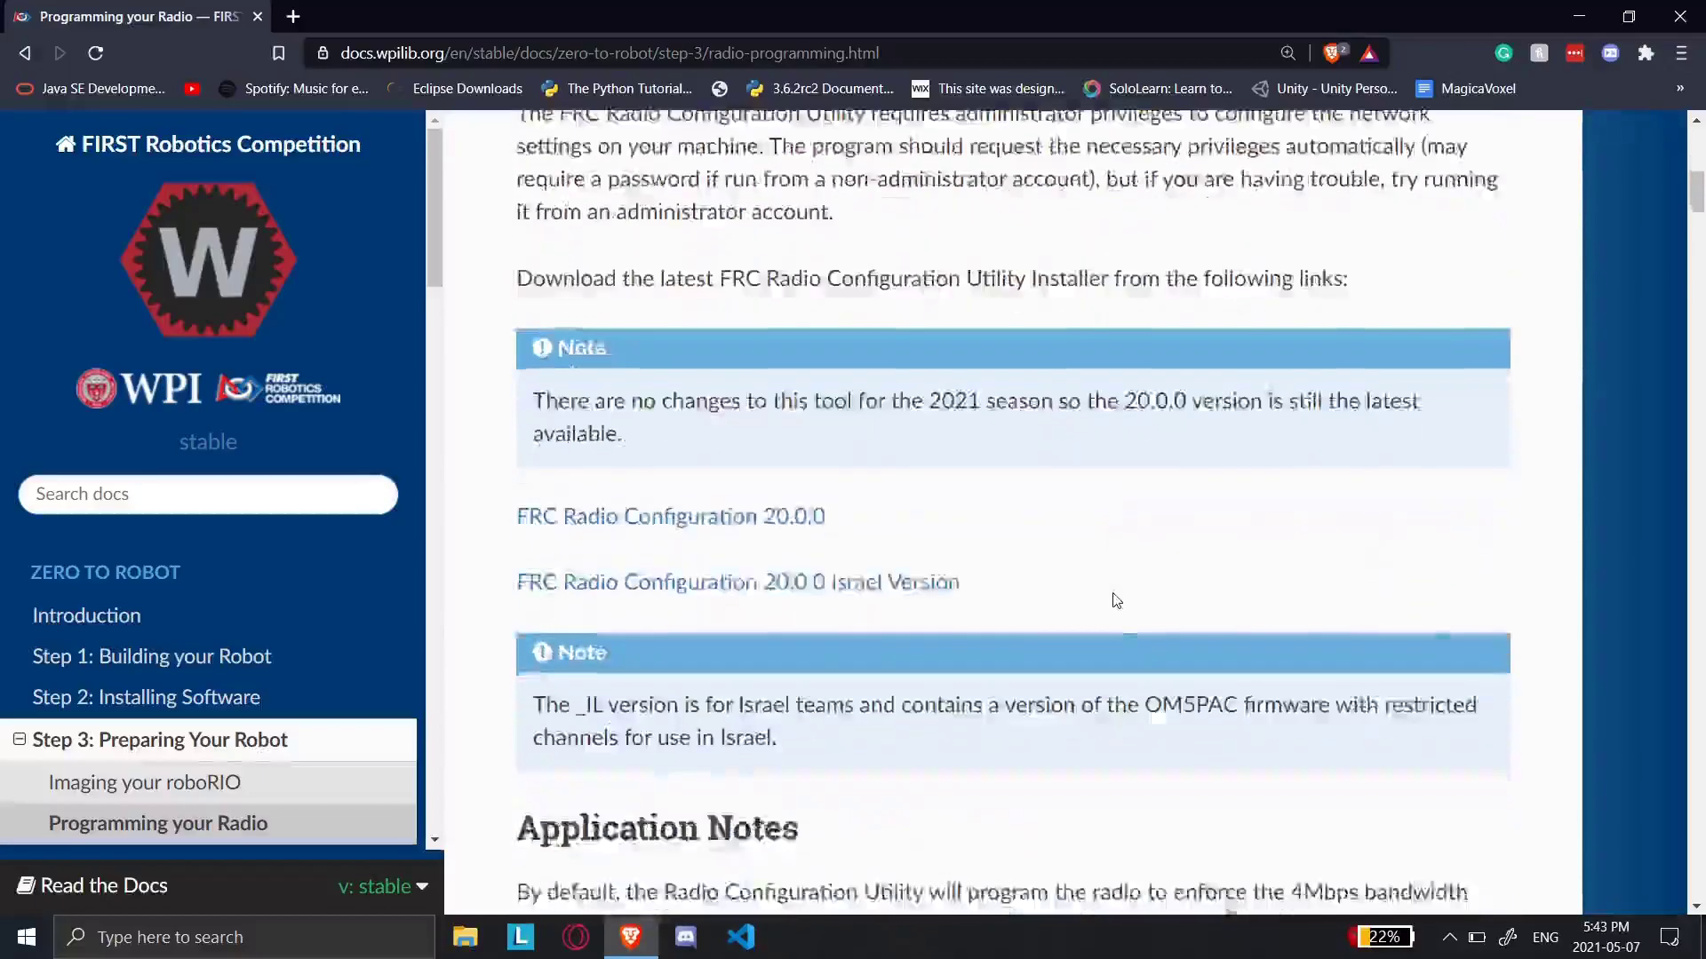
pyautogui.scroll(-2, 1116, 601)
pyautogui.scroll(1, 1116, 601)
pyautogui.scroll(-1, 1116, 601)
pyautogui.scroll(4, 1117, 601)
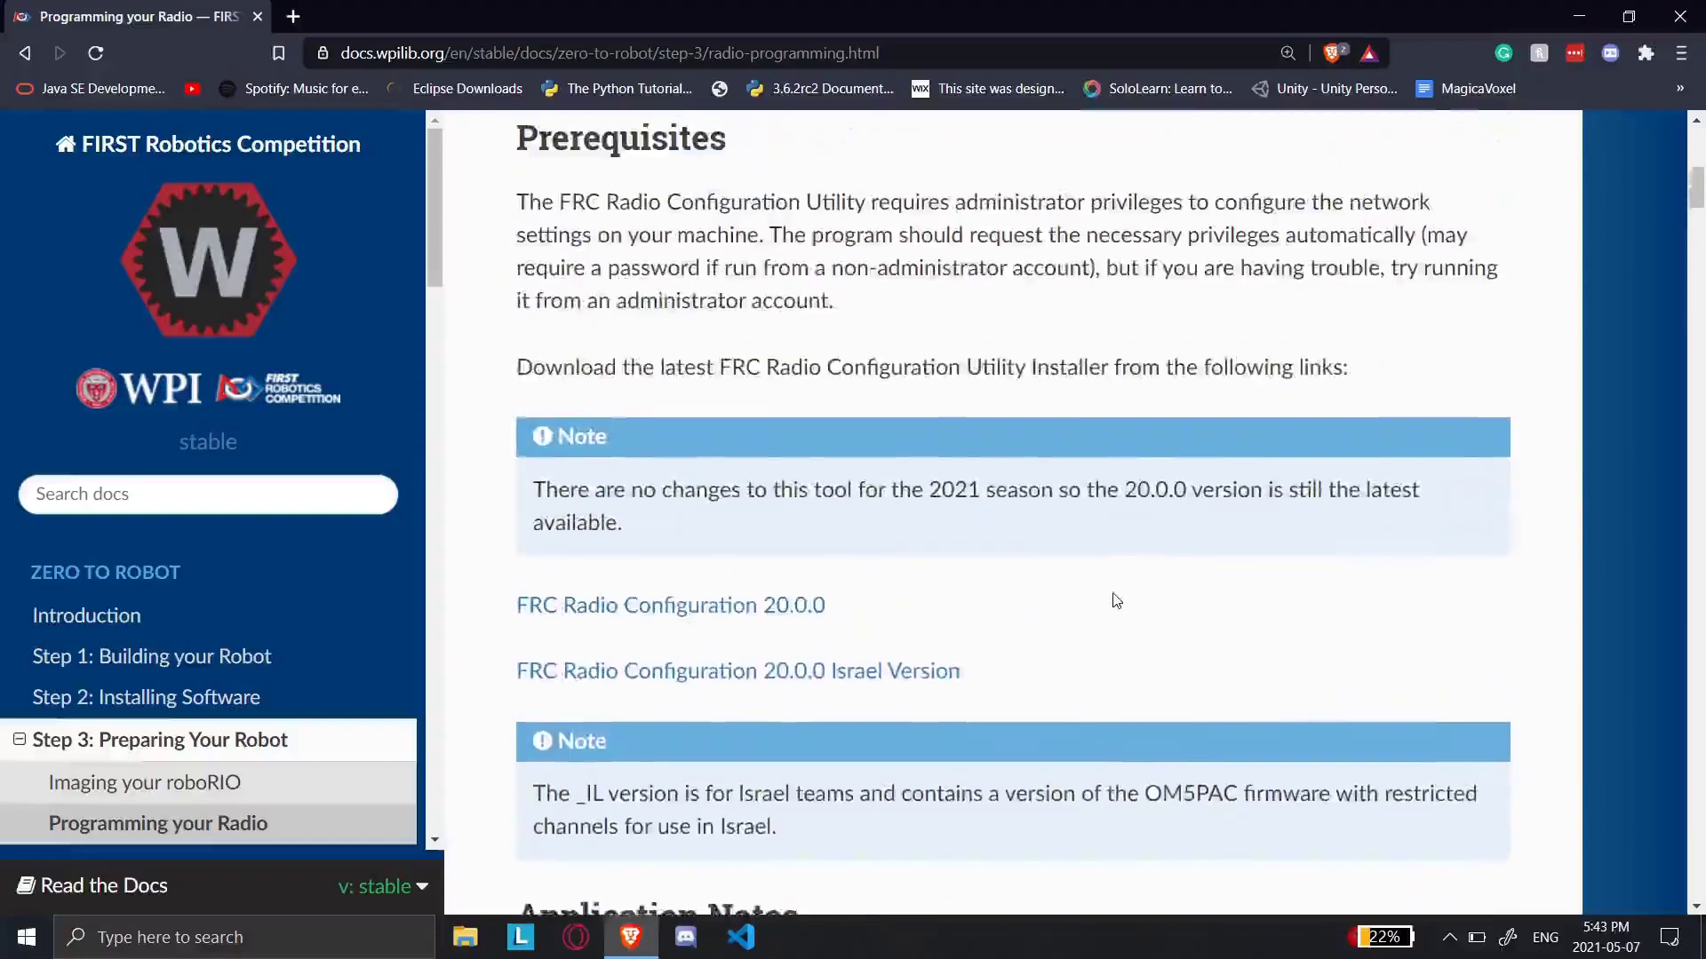
pyautogui.scroll(2, 1116, 601)
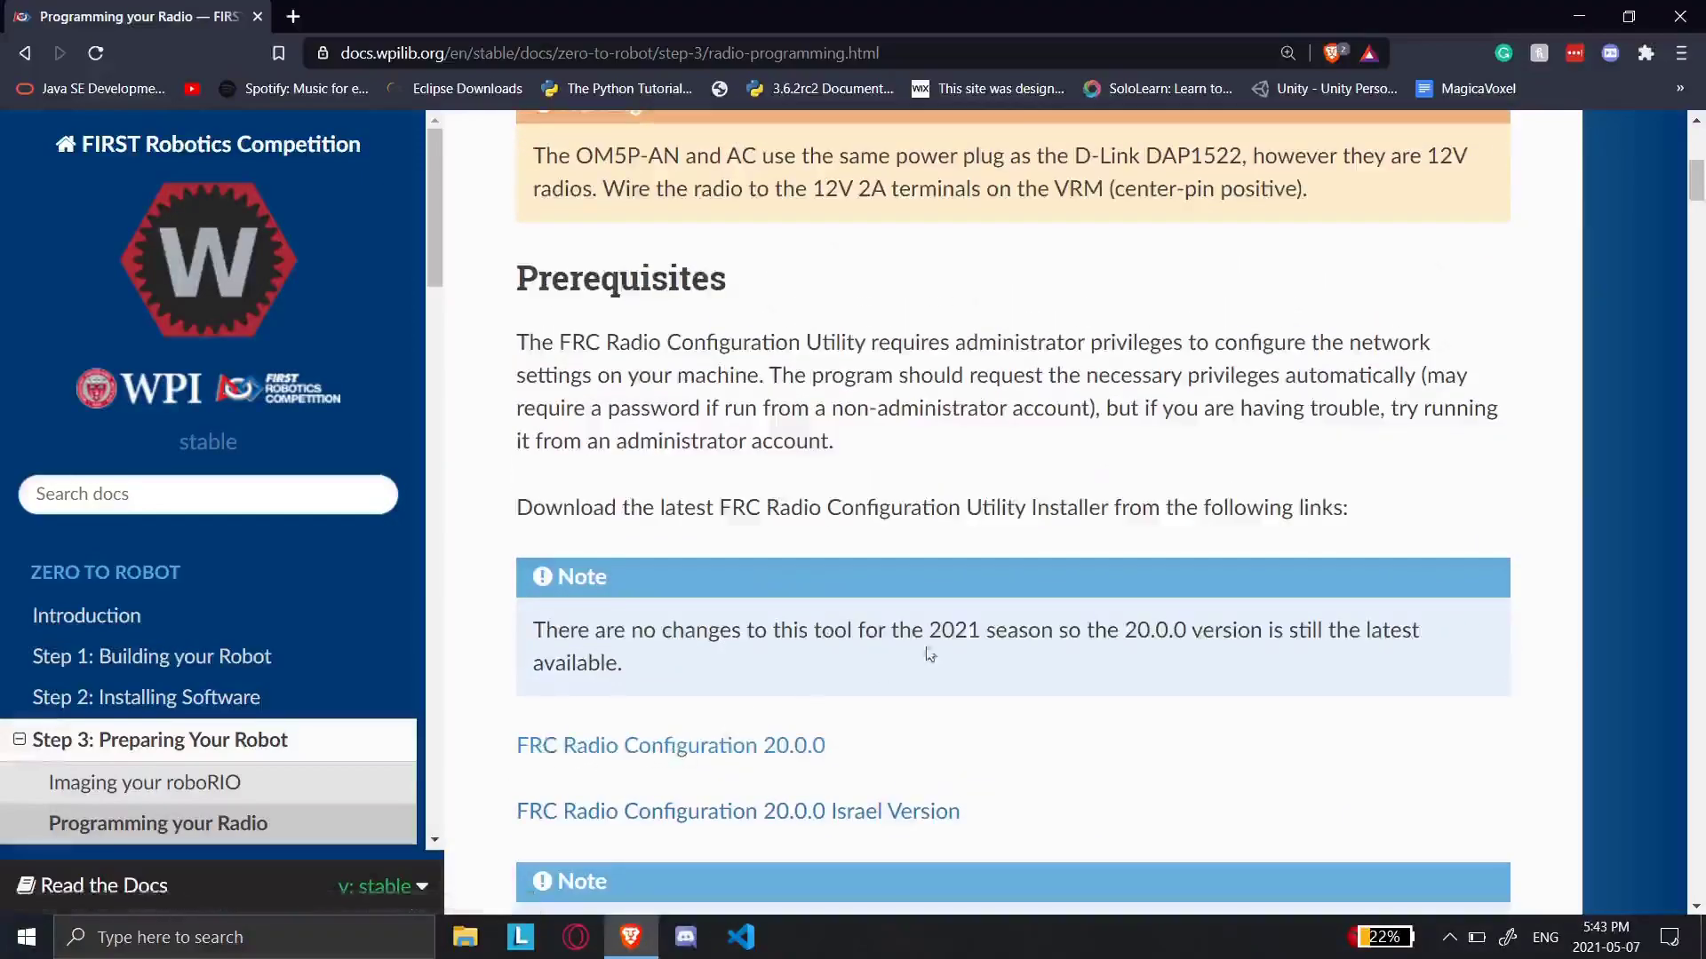
pyautogui.scroll(5, 929, 655)
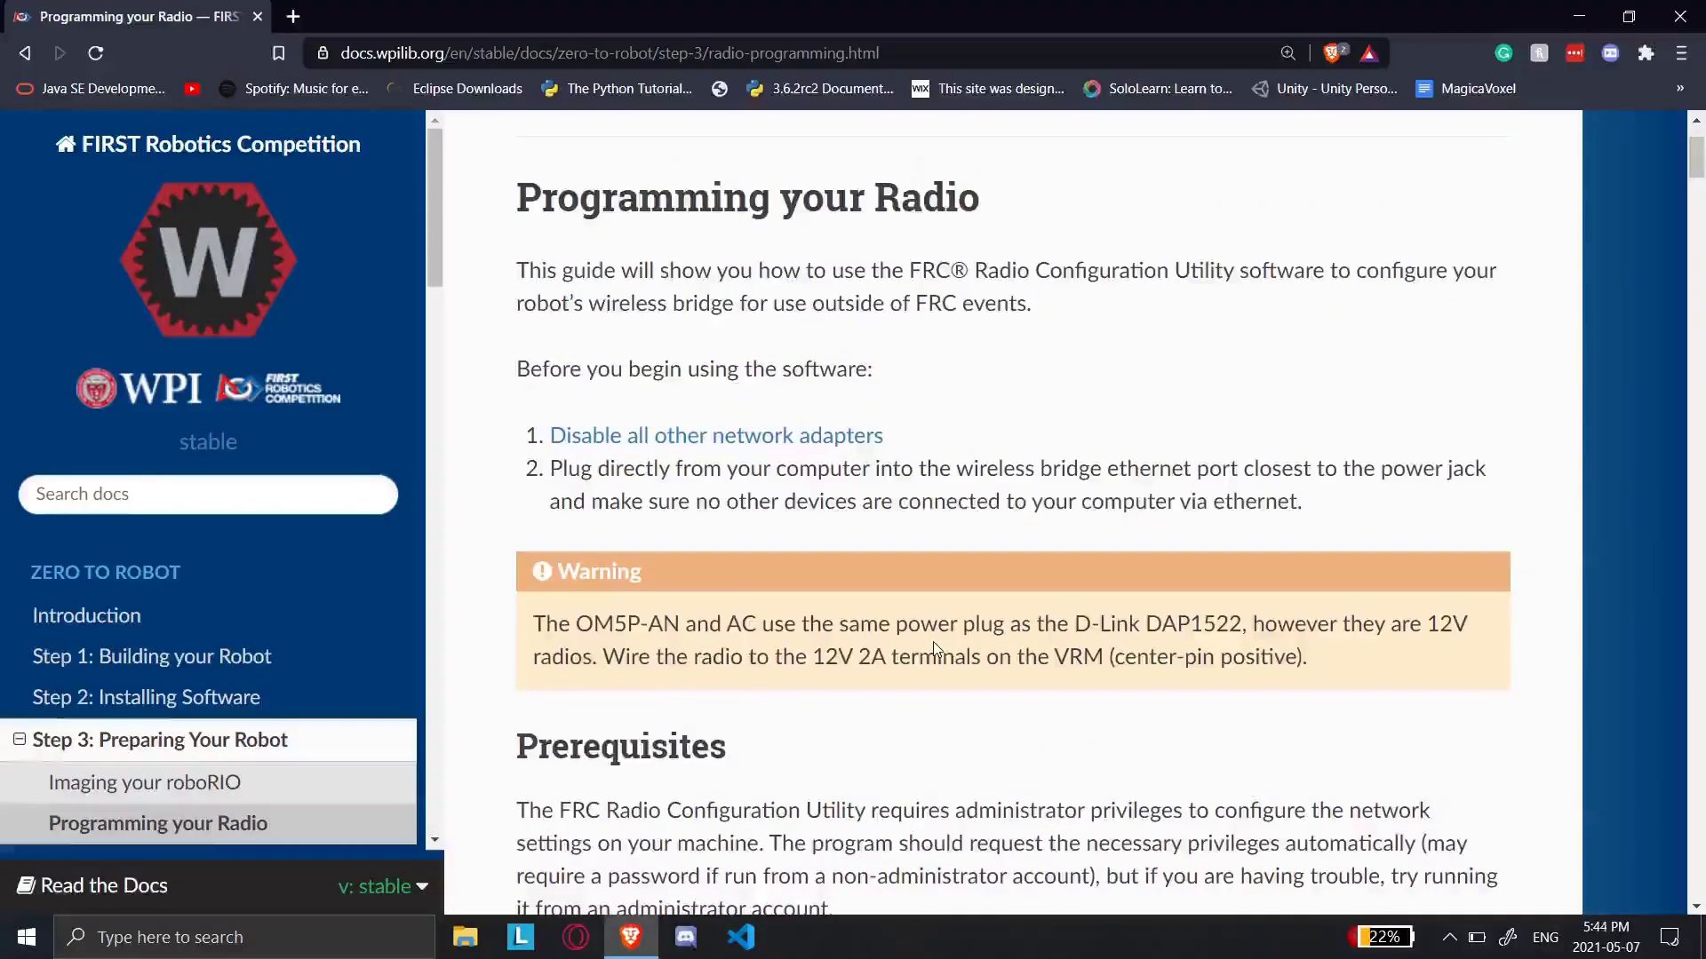
pyautogui.scroll(-1, 932, 642)
# - Launch the FRC Radio Configuration Utility via a 'rad' search and accept Ethernet as the interface
pyautogui.press('super')
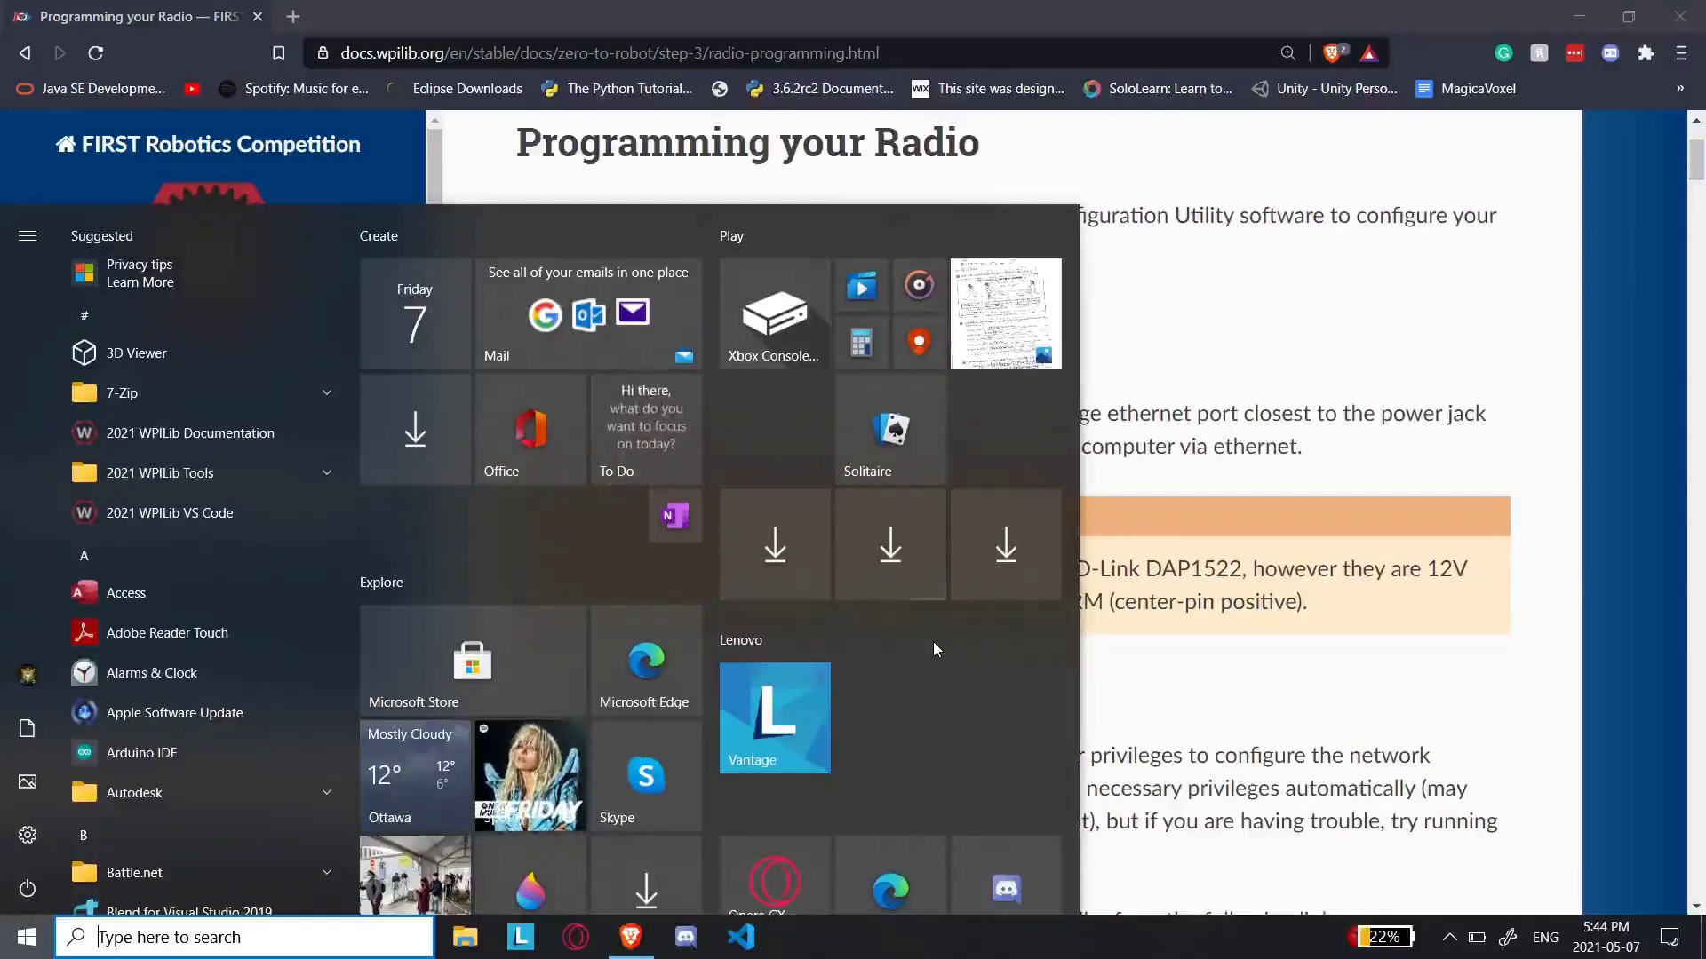
pyautogui.write('rad')
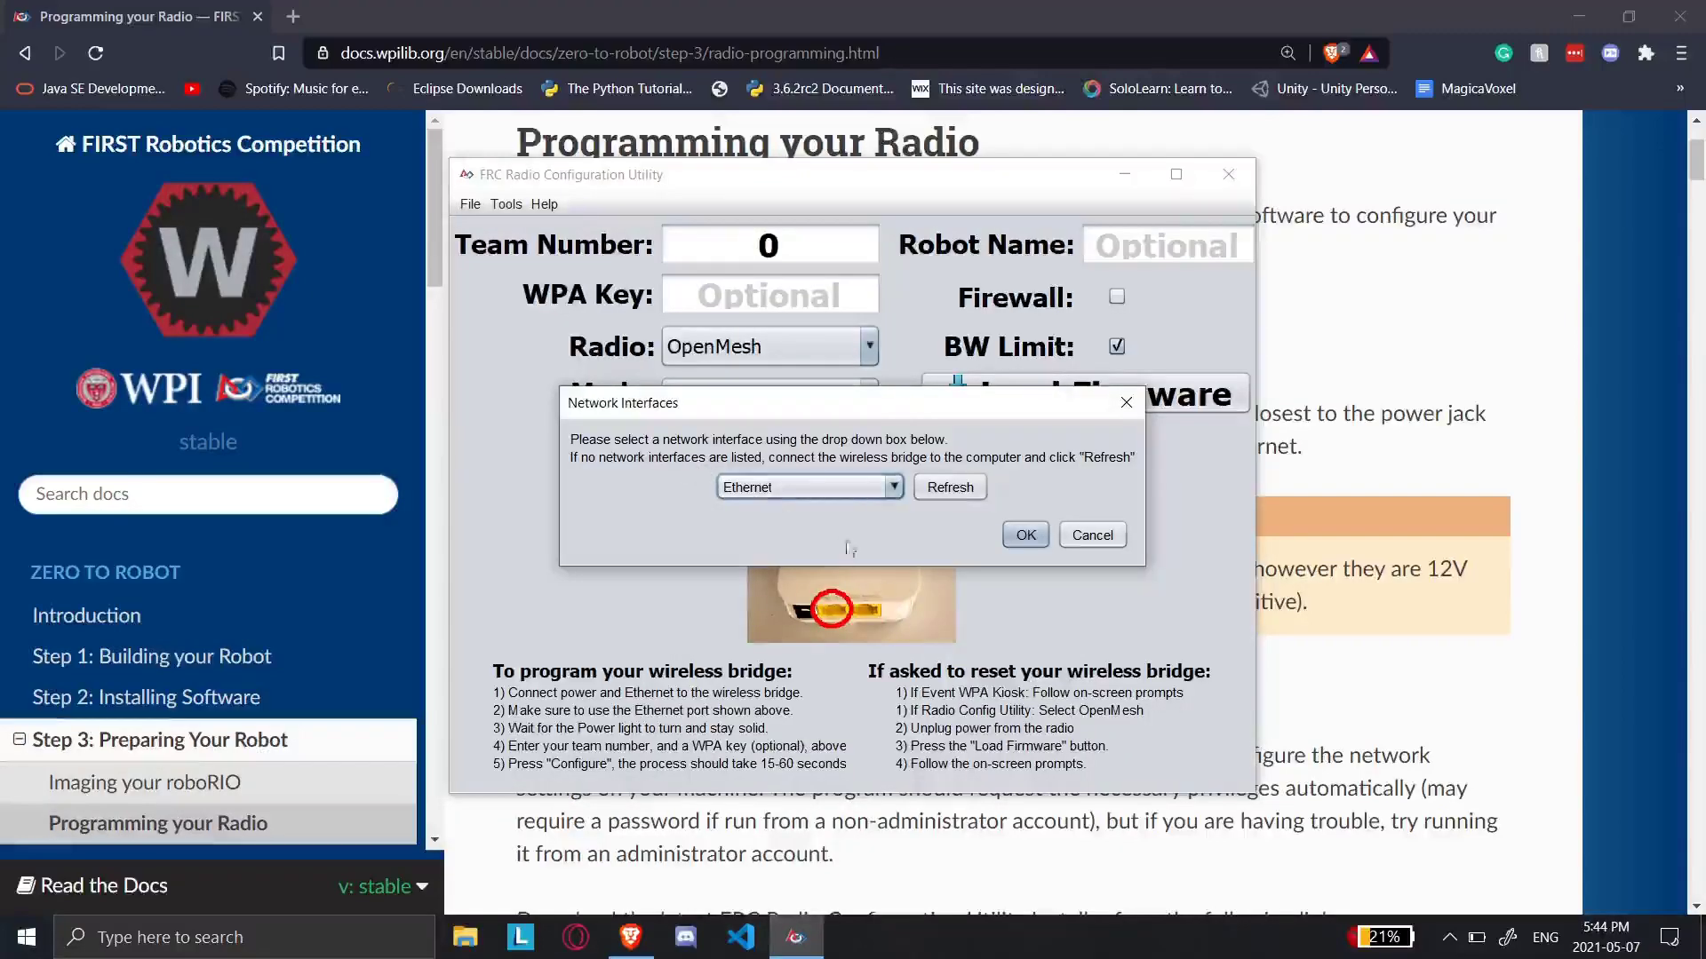
pyautogui.click(1026, 534)
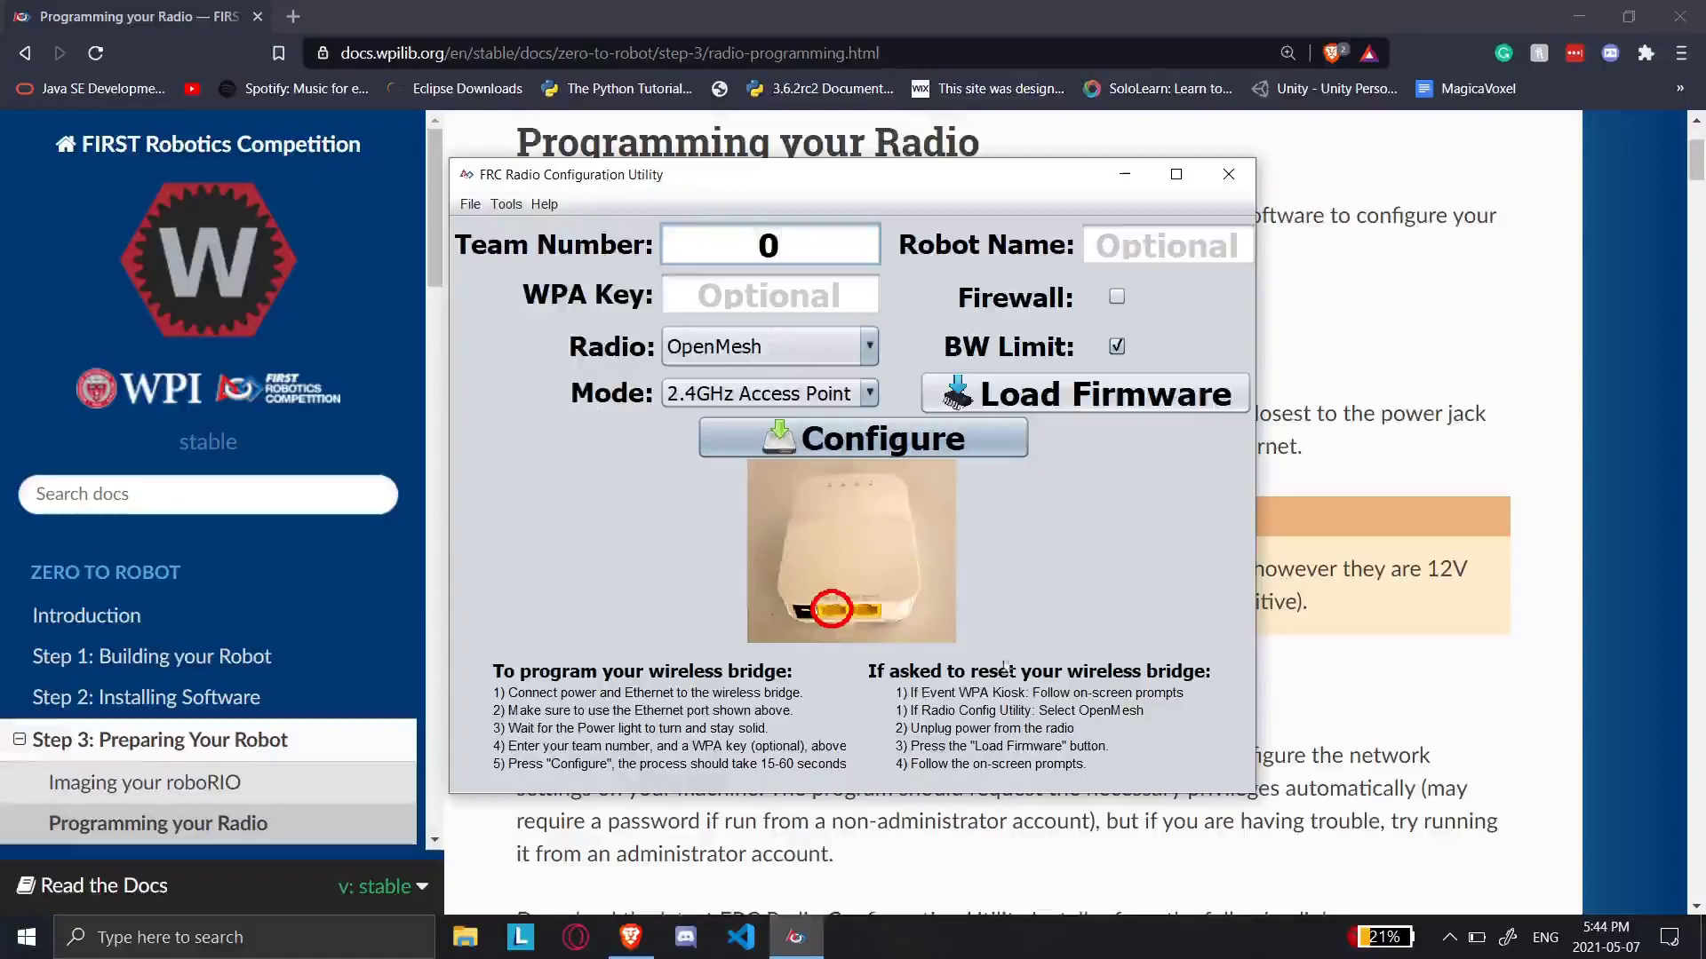
# - Enter team number 6141 and robot name 'Kevin 3', keeping OpenMesh in 2.4GHz Access Point mode
pyautogui.scroll(-5, 1366, 565)
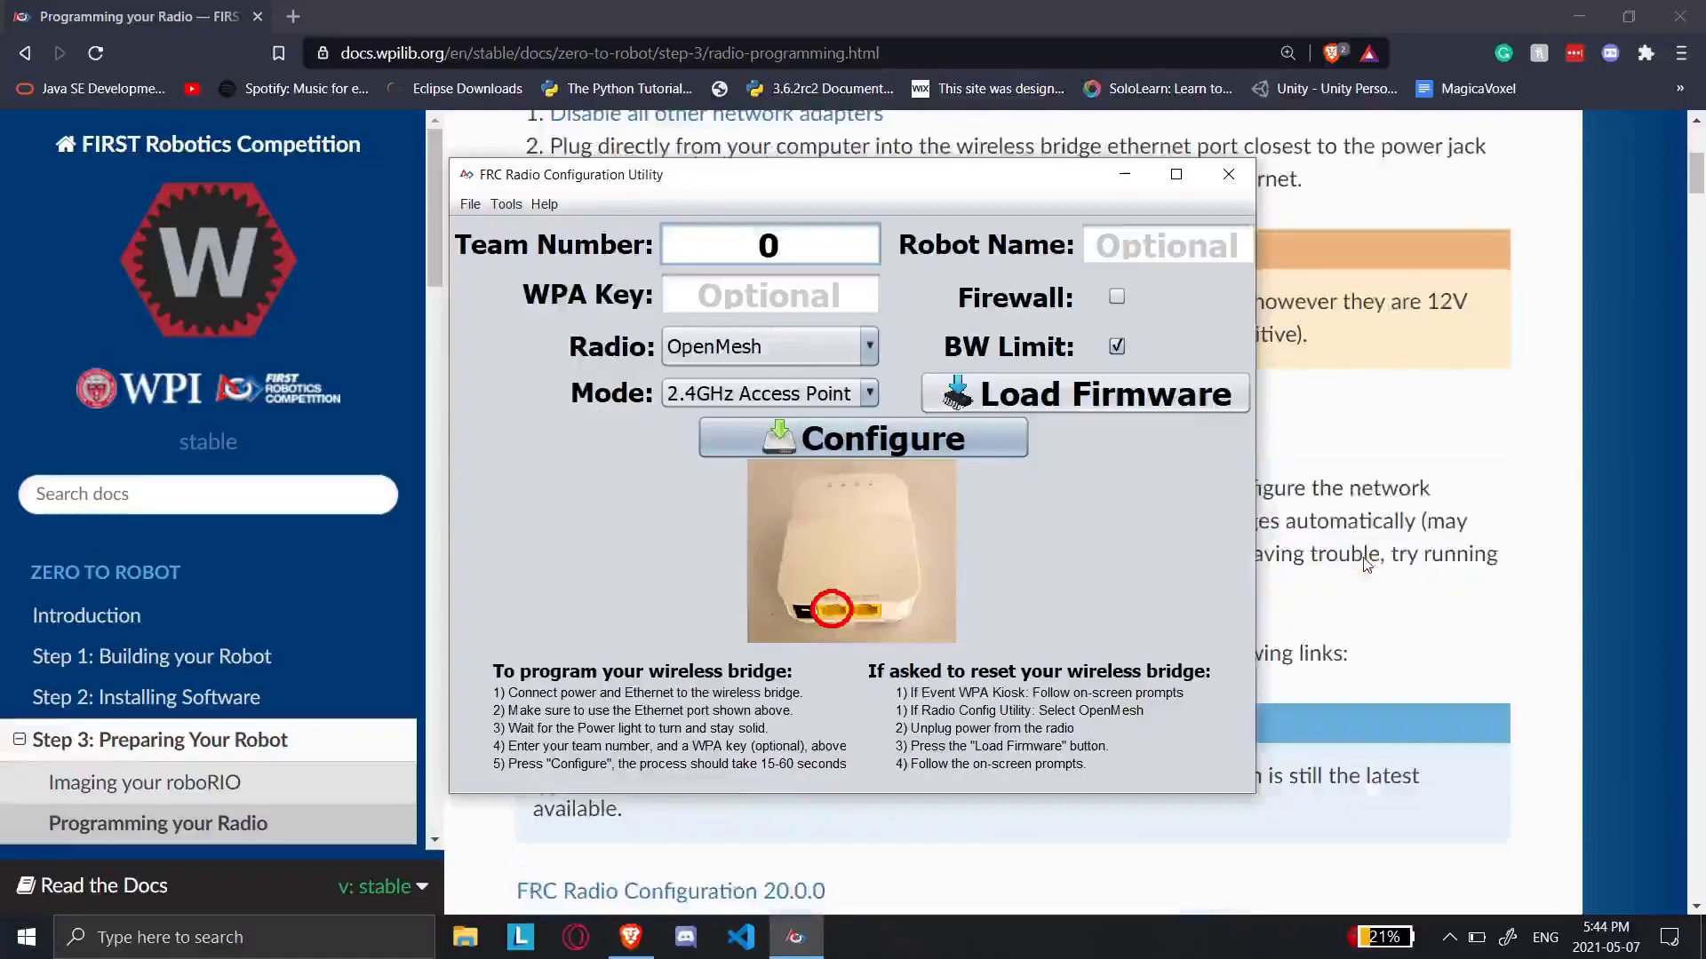
pyautogui.scroll(8, 1366, 565)
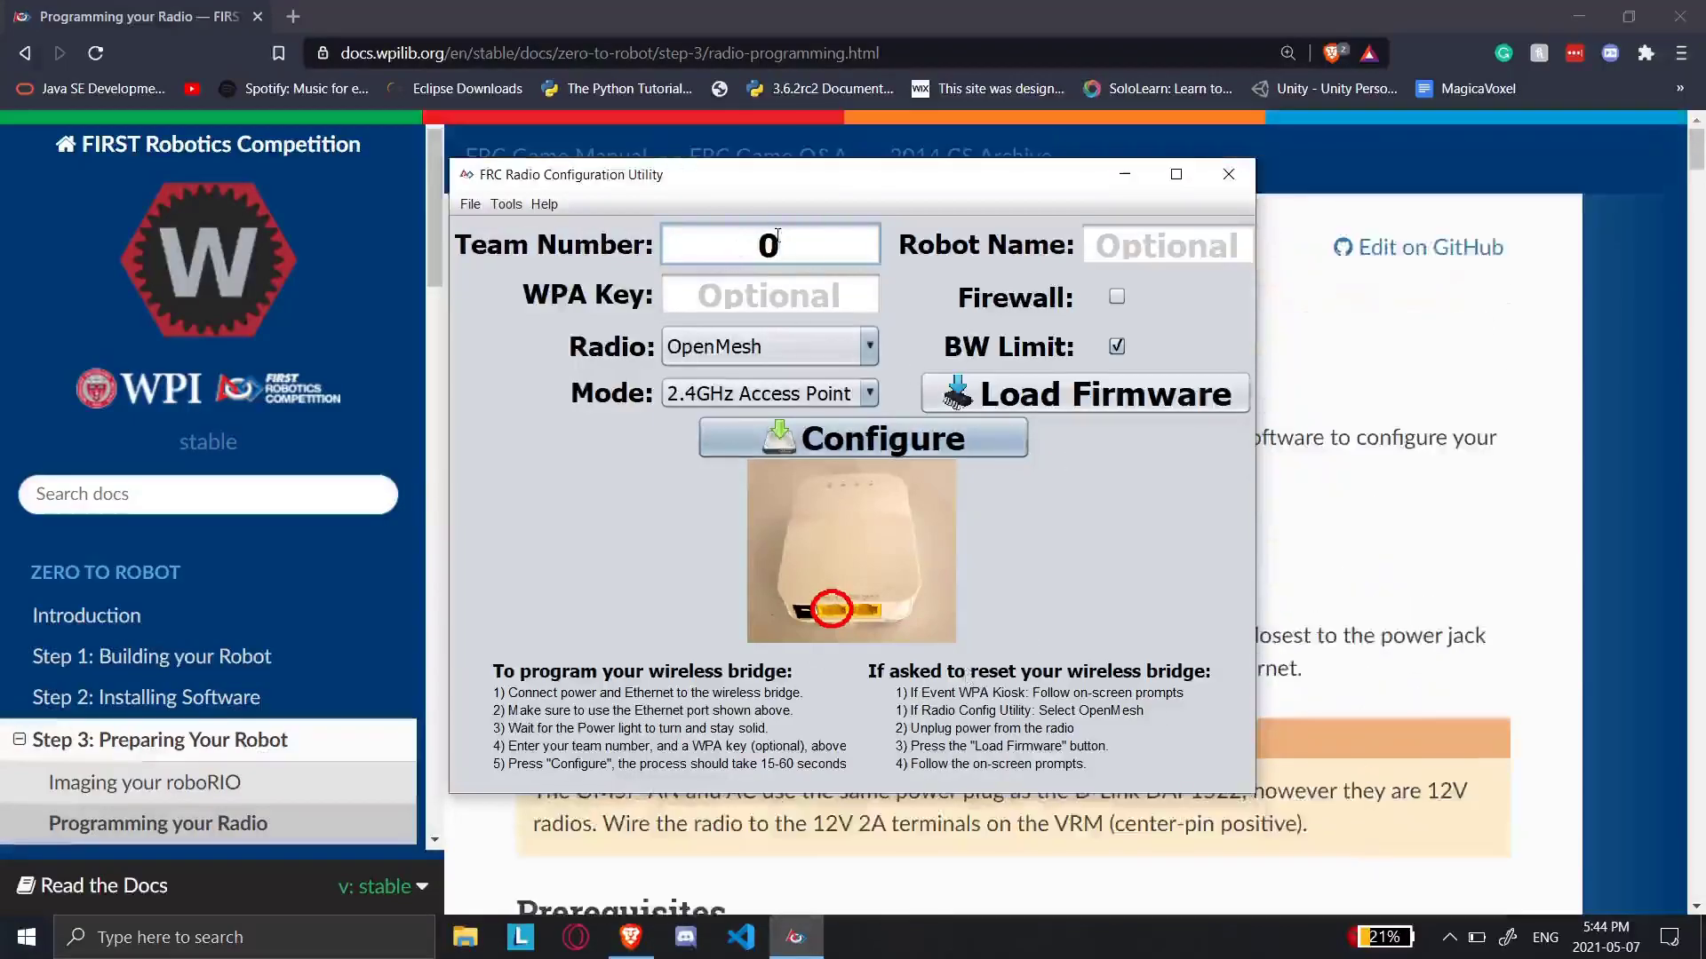
pyautogui.press('BackSpace')
pyautogui.write('6141')
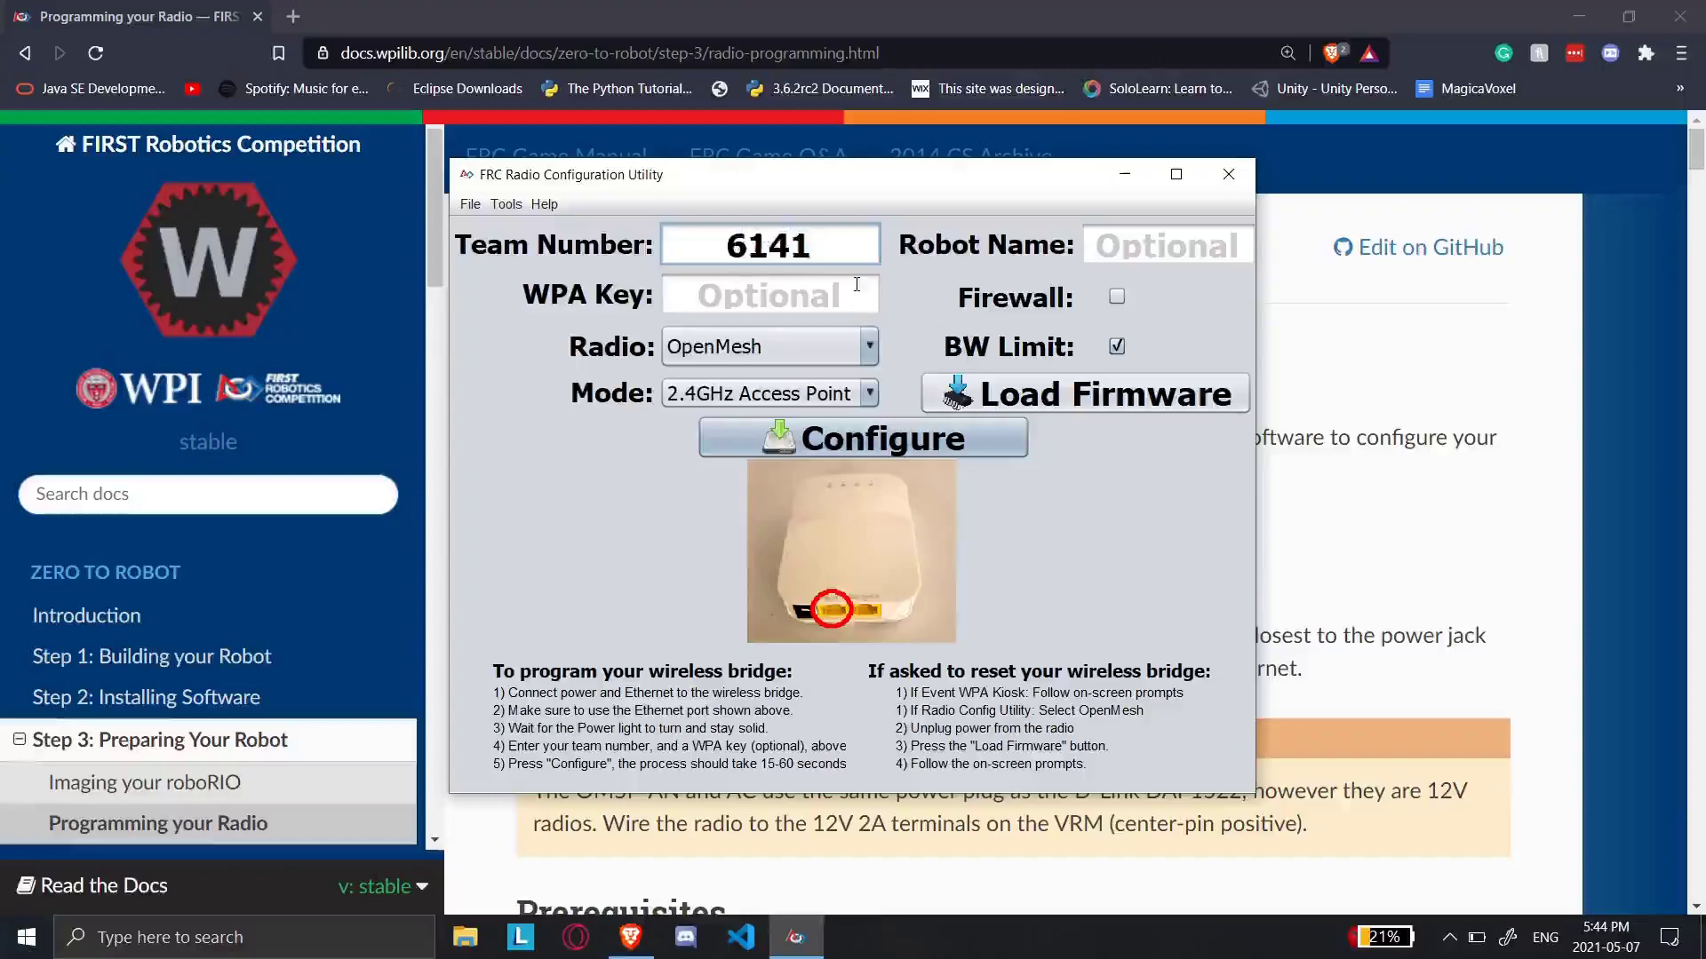
pyautogui.click(1189, 250)
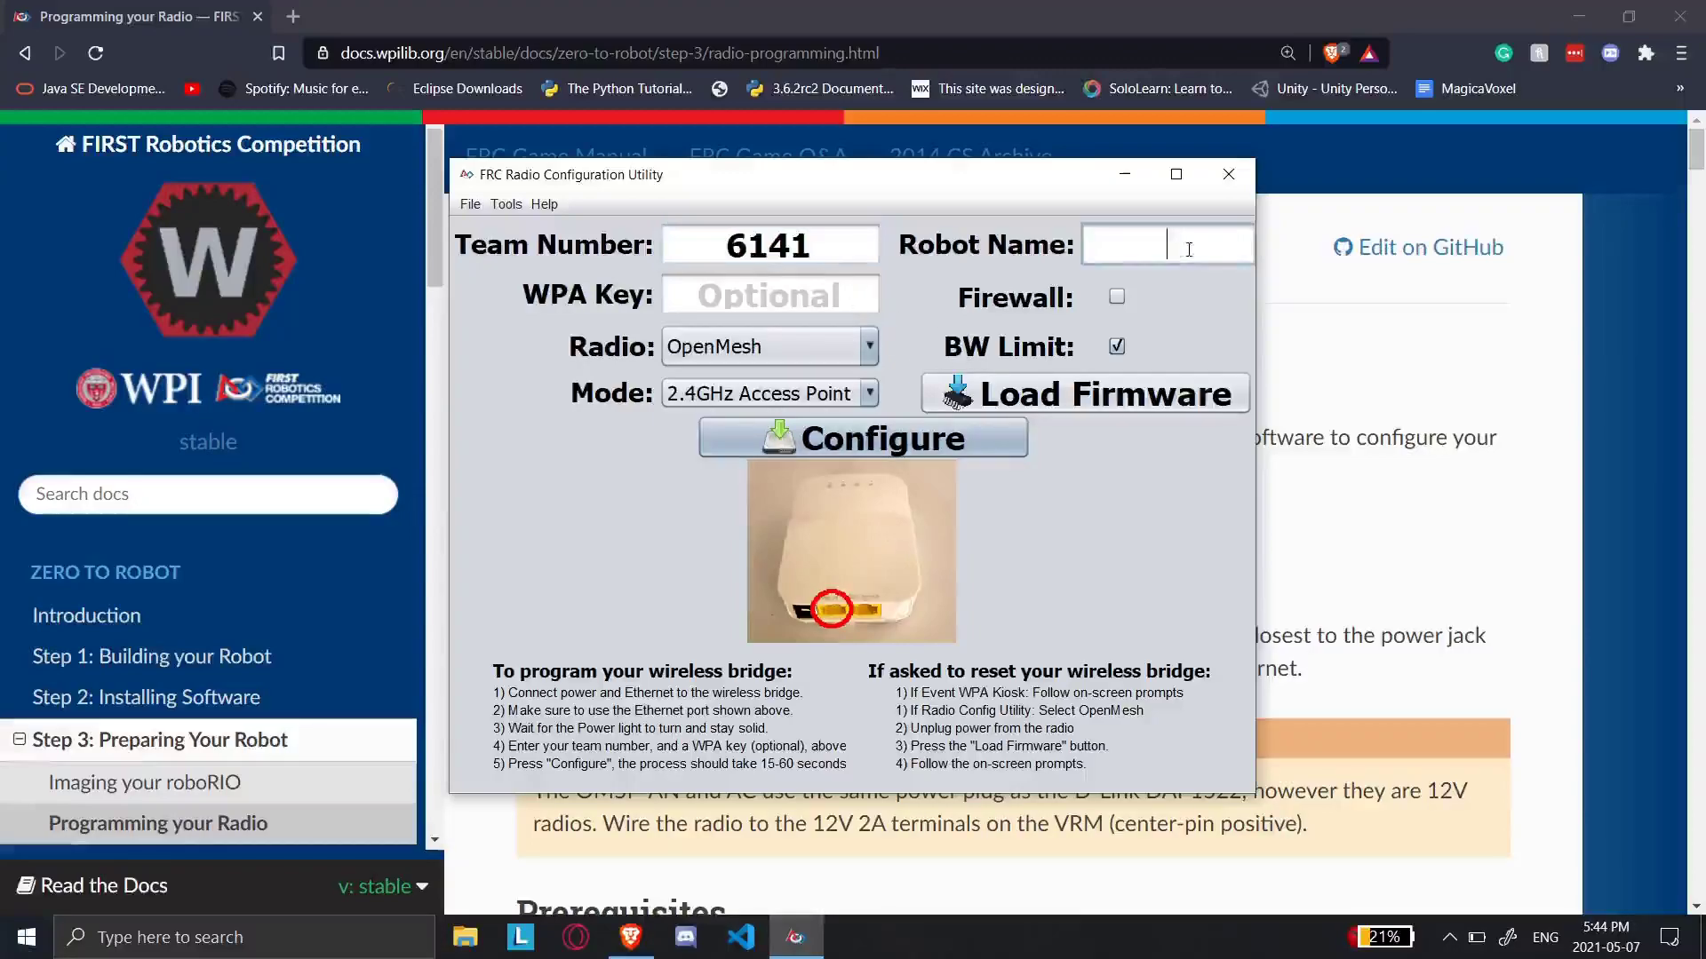
pyautogui.write('Kev')
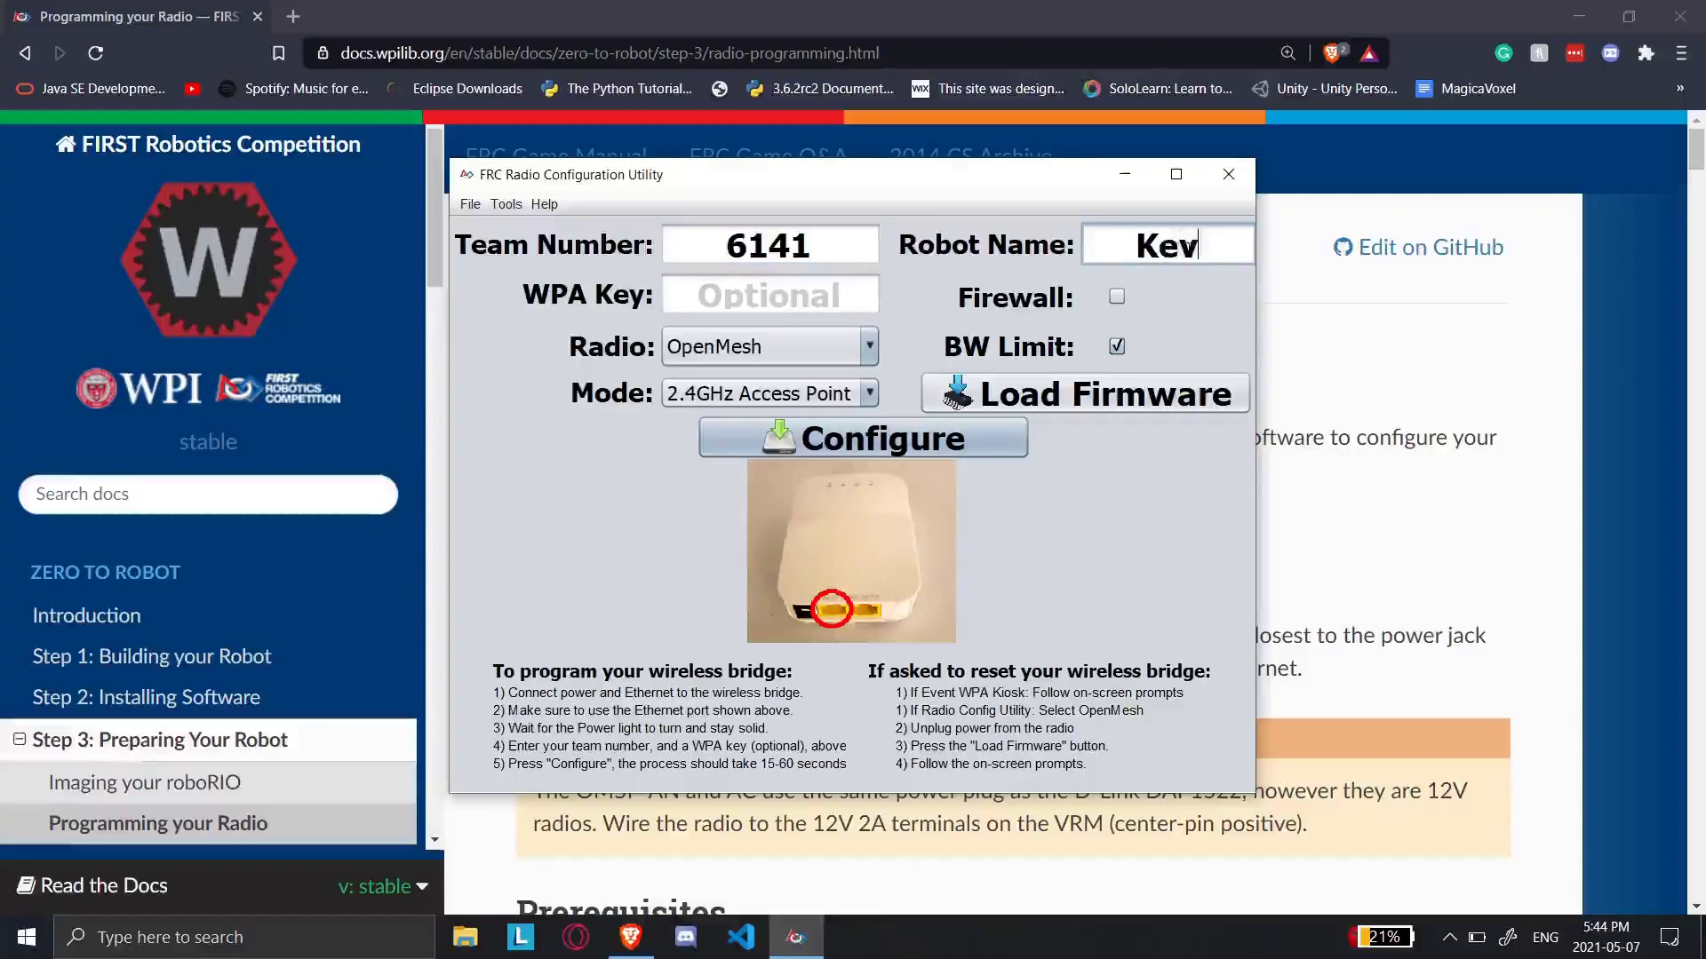
pyautogui.write('in')
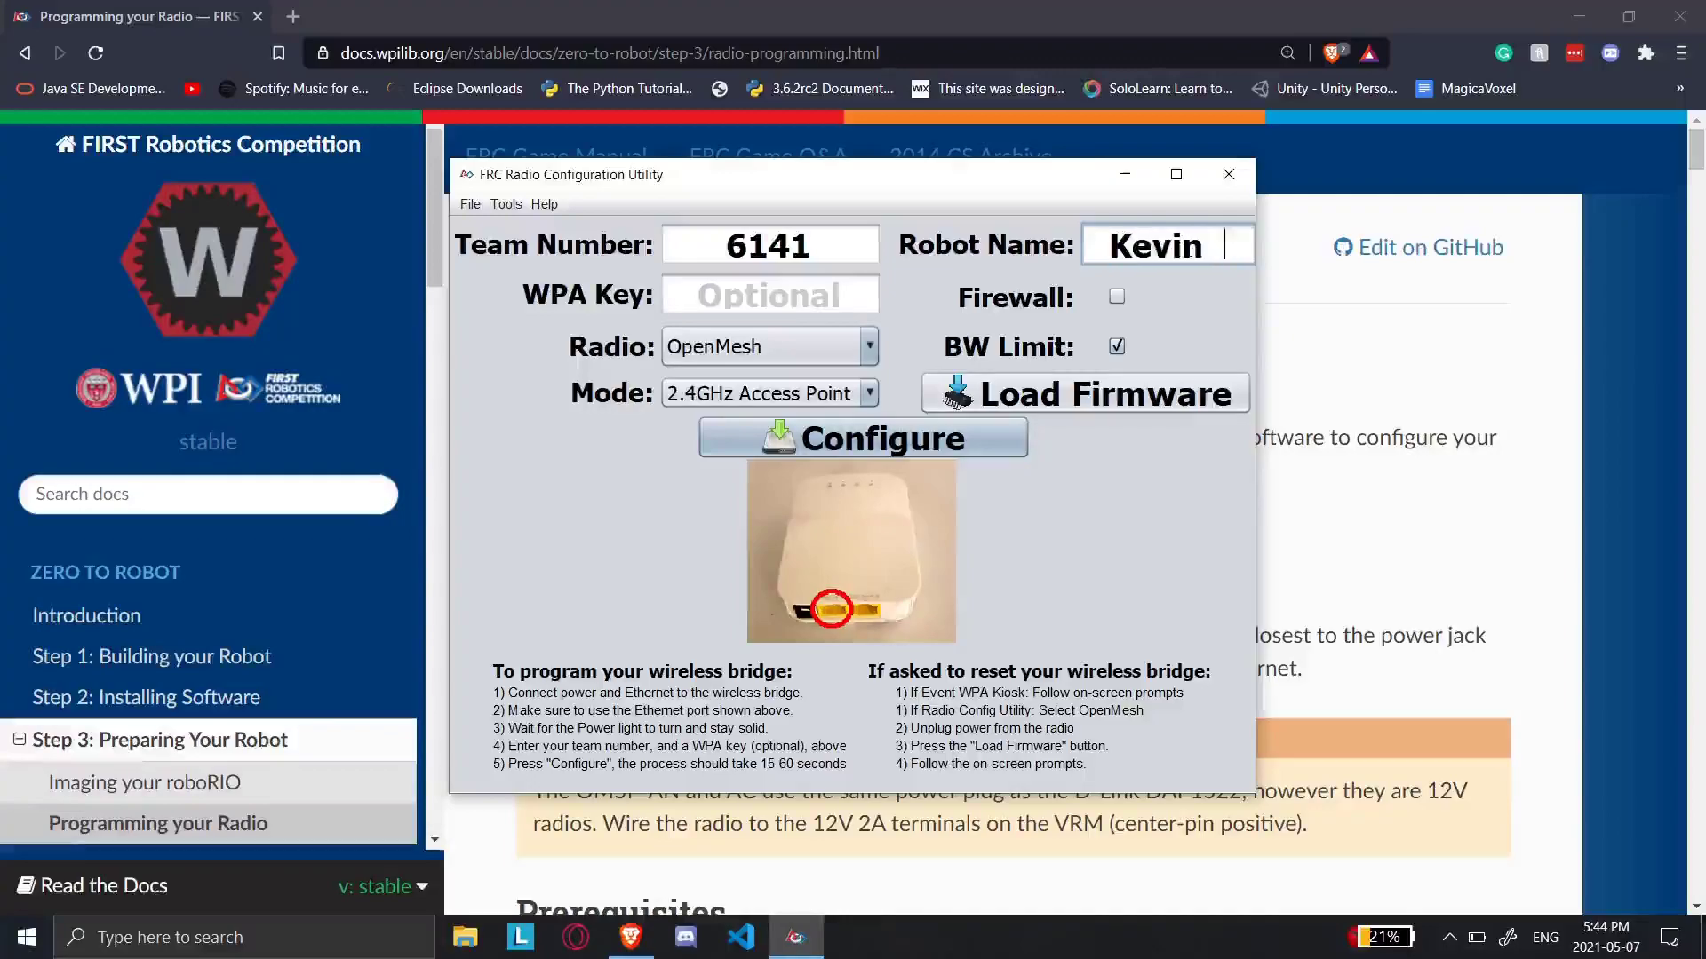
pyautogui.write(' 3')
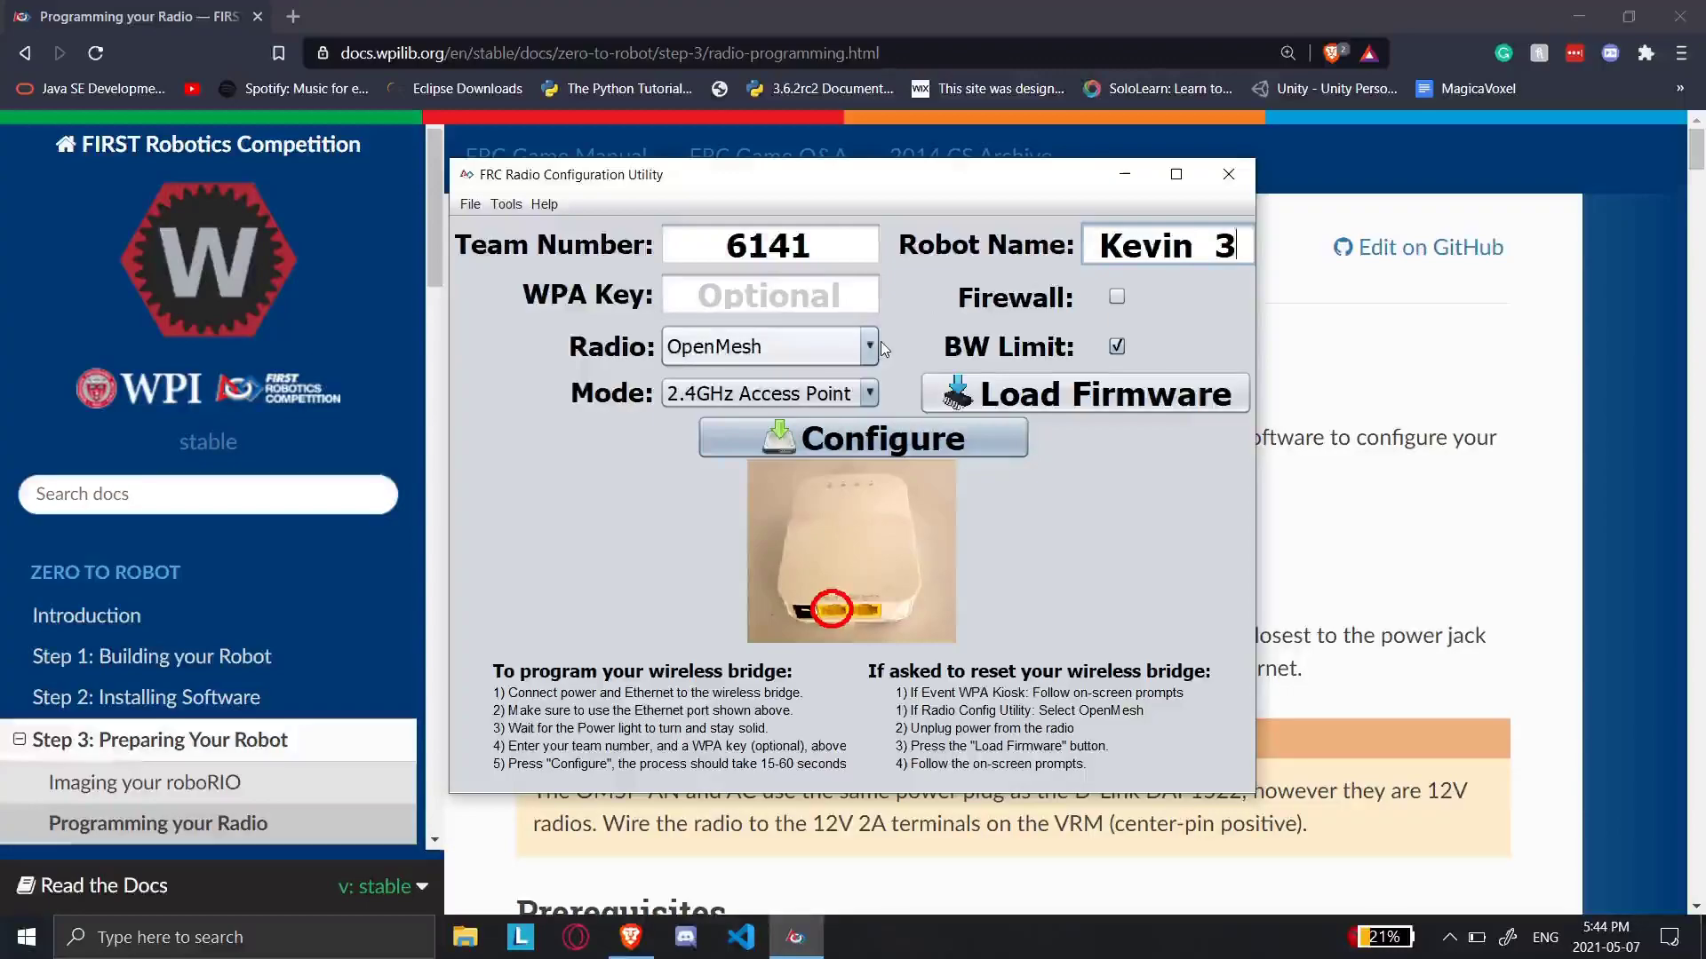
pyautogui.click(856, 350)
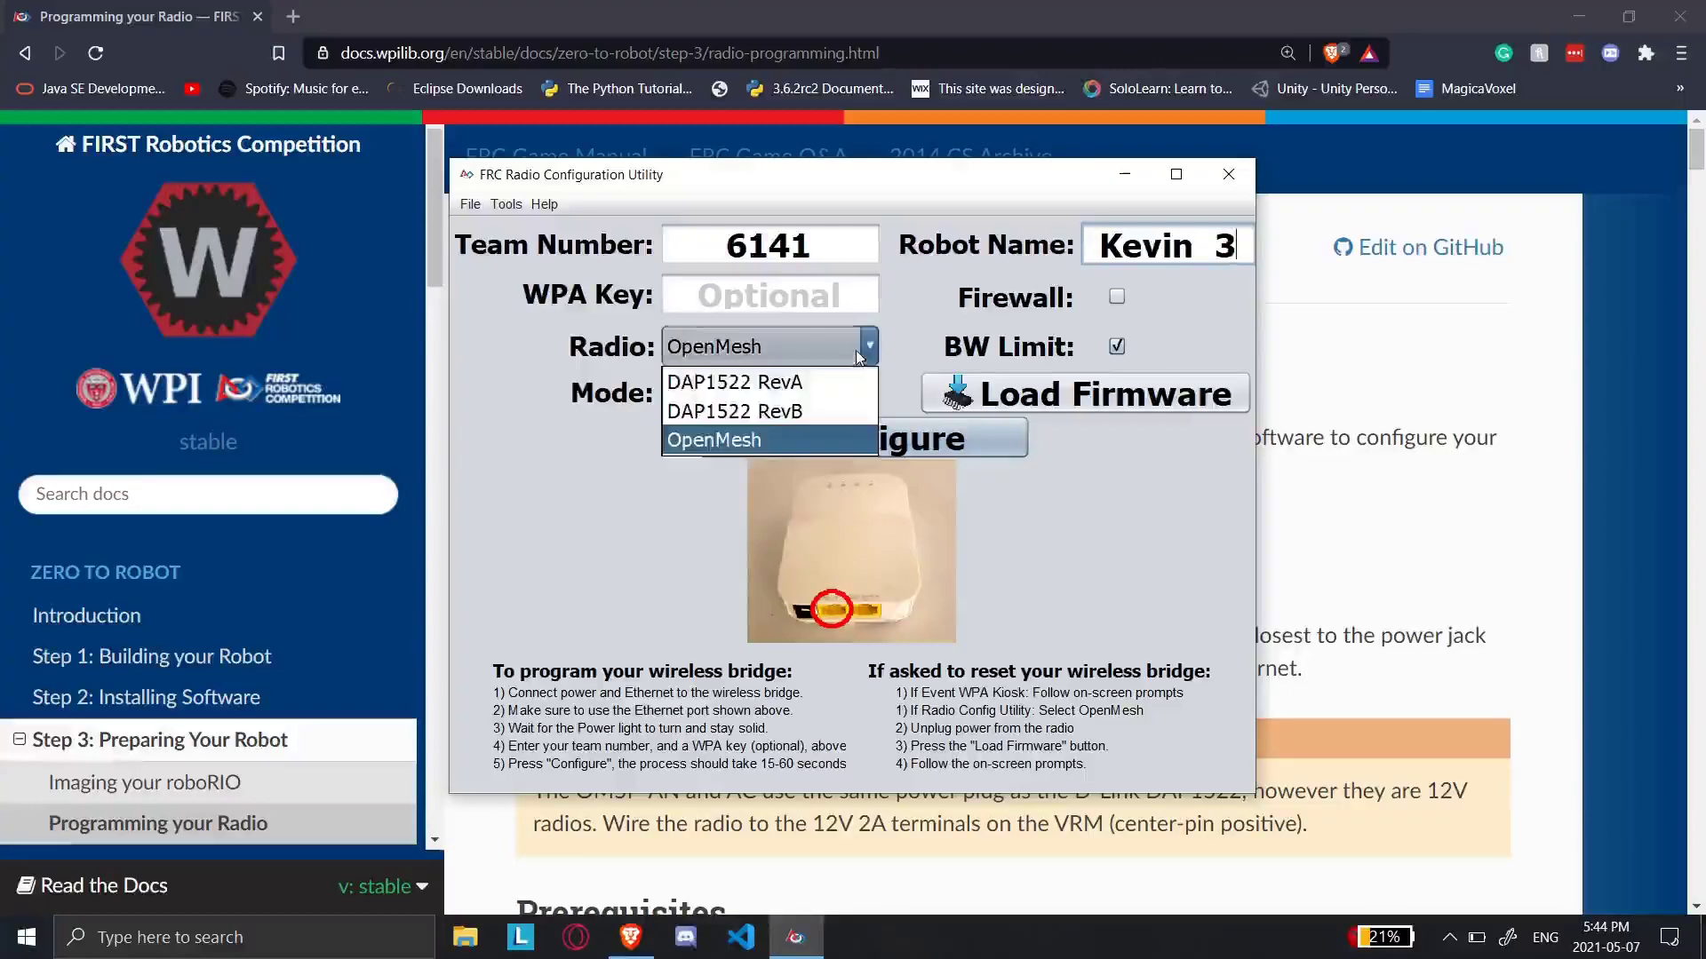
pyautogui.click(856, 350)
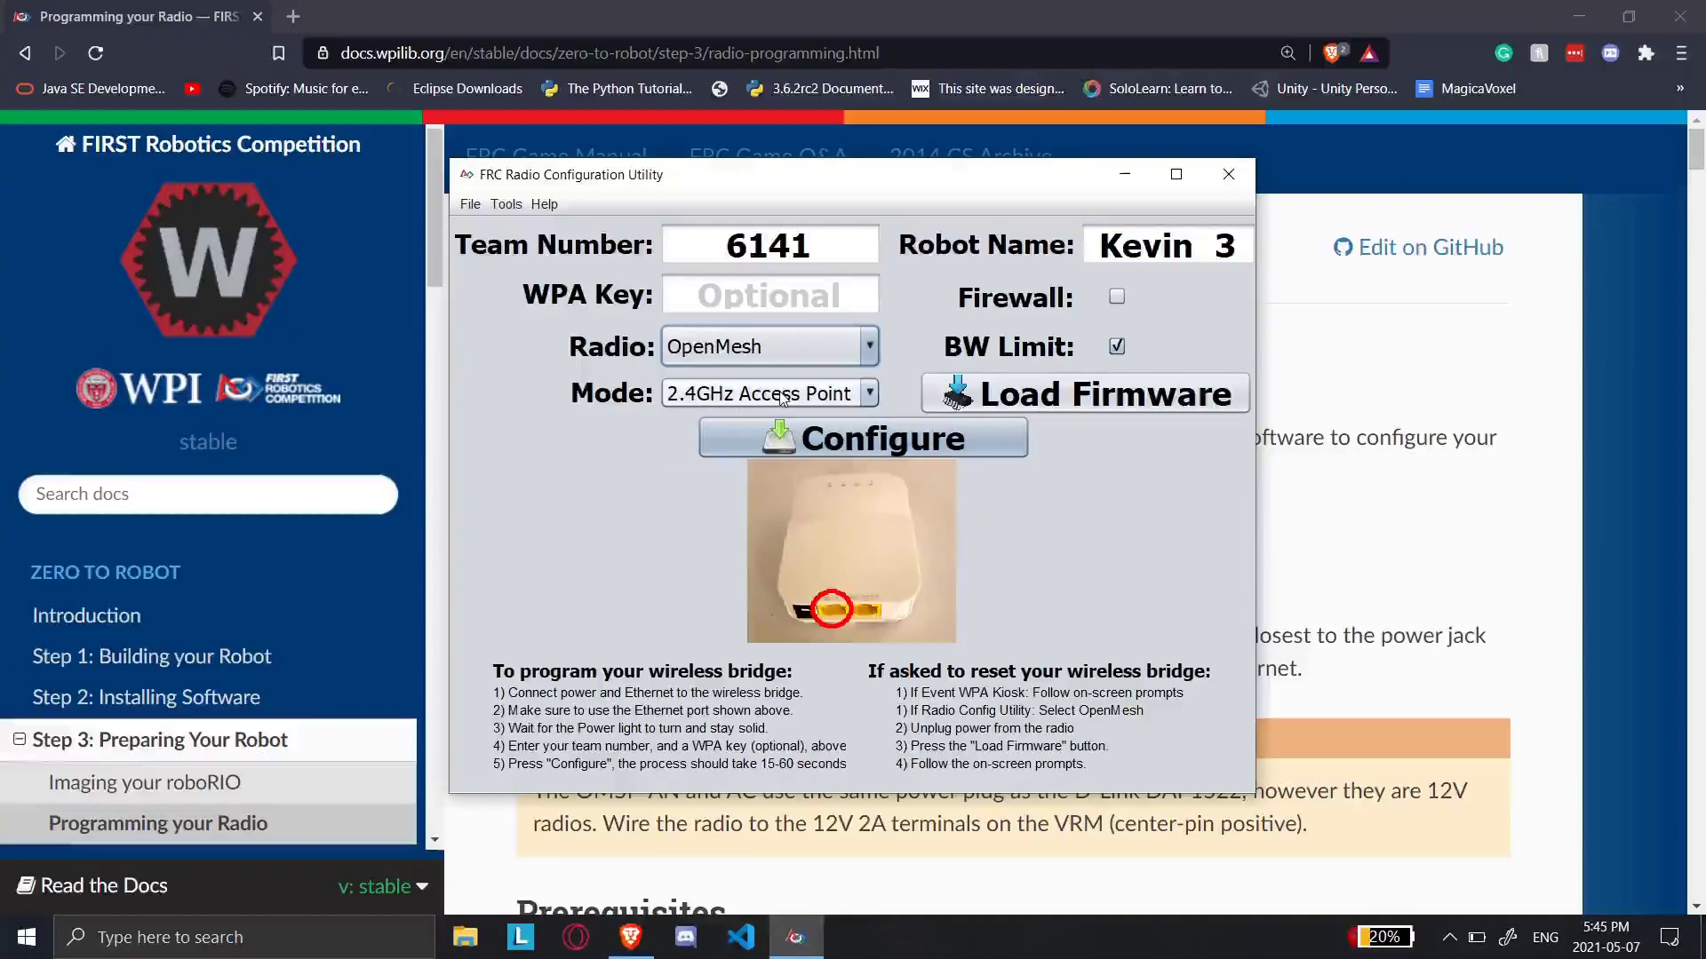
# - Configure the radio with the team 6141 settings and dismiss the completion message
pyautogui.click(826, 444)
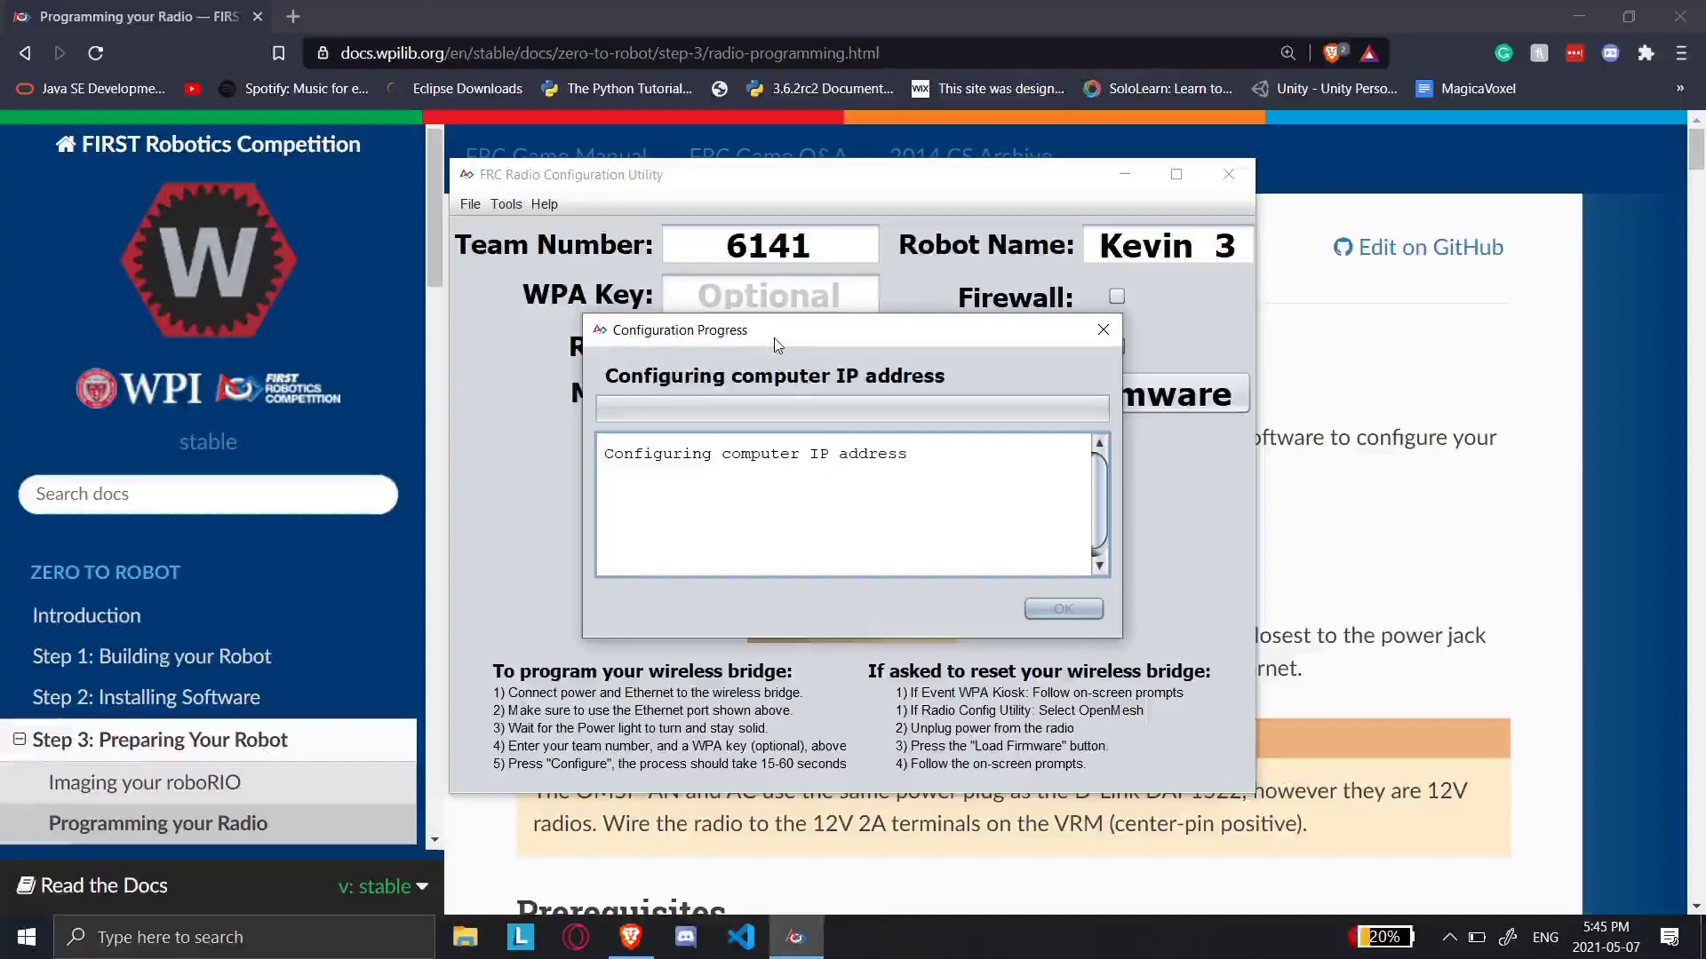
pyautogui.moveTo(774, 344); pyautogui.dragTo(125, 178)
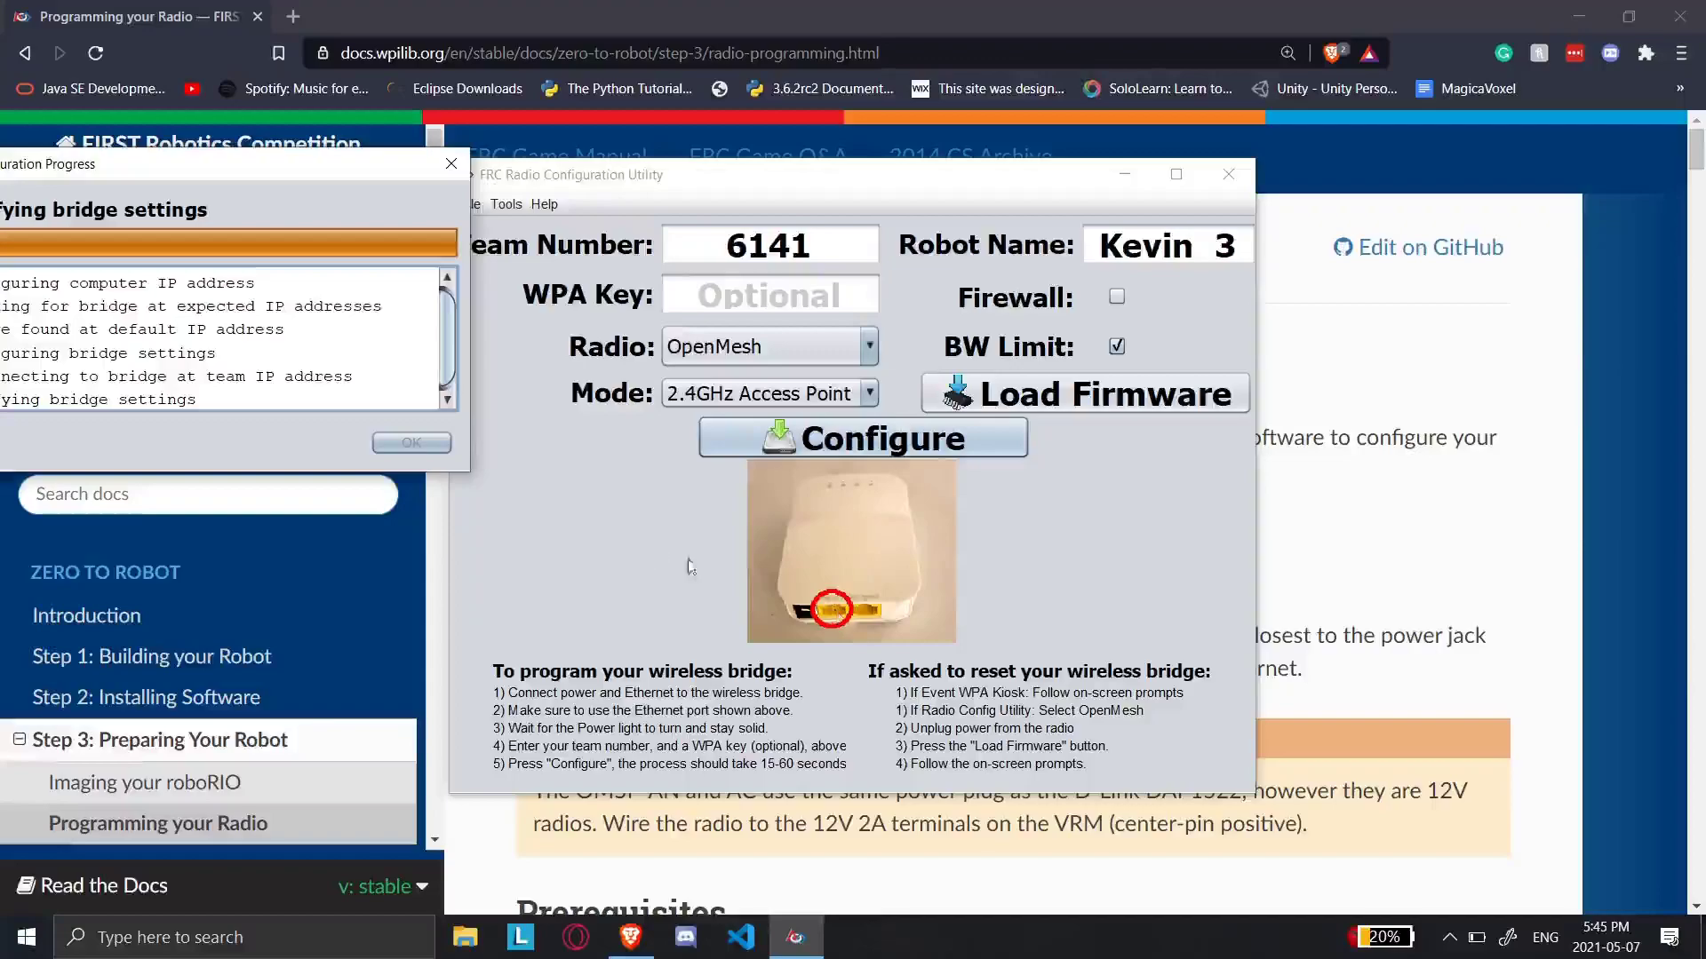
pyautogui.moveTo(275, 166); pyautogui.dragTo(604, 182)
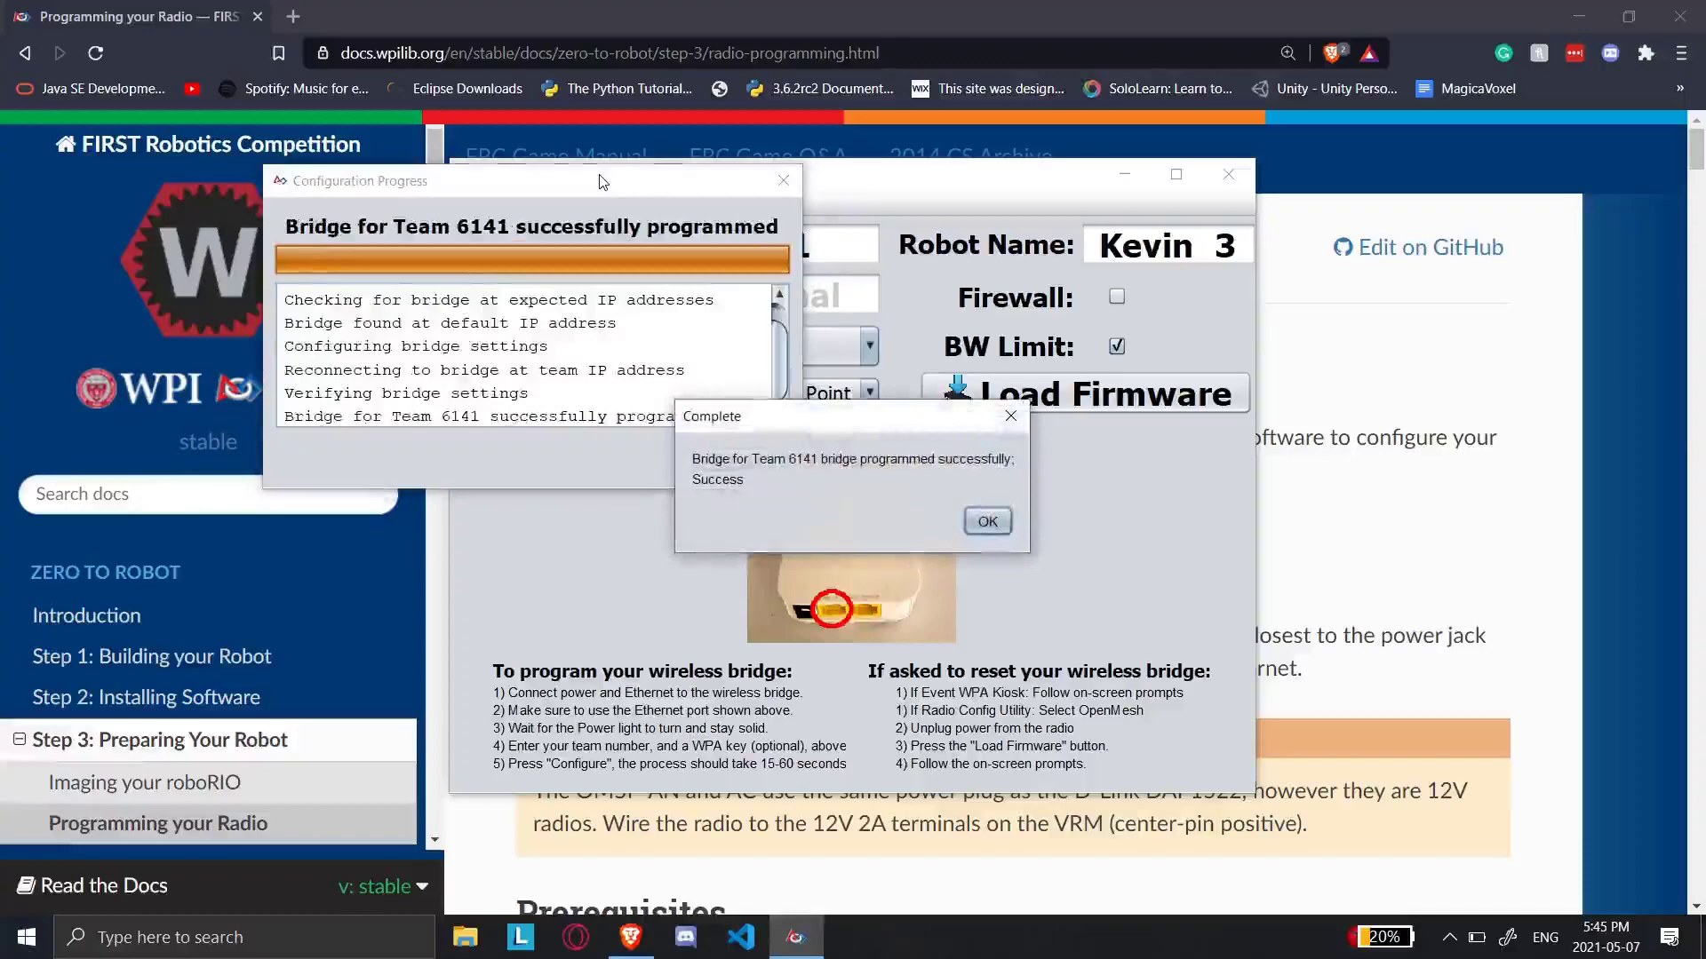
pyautogui.click(994, 530)
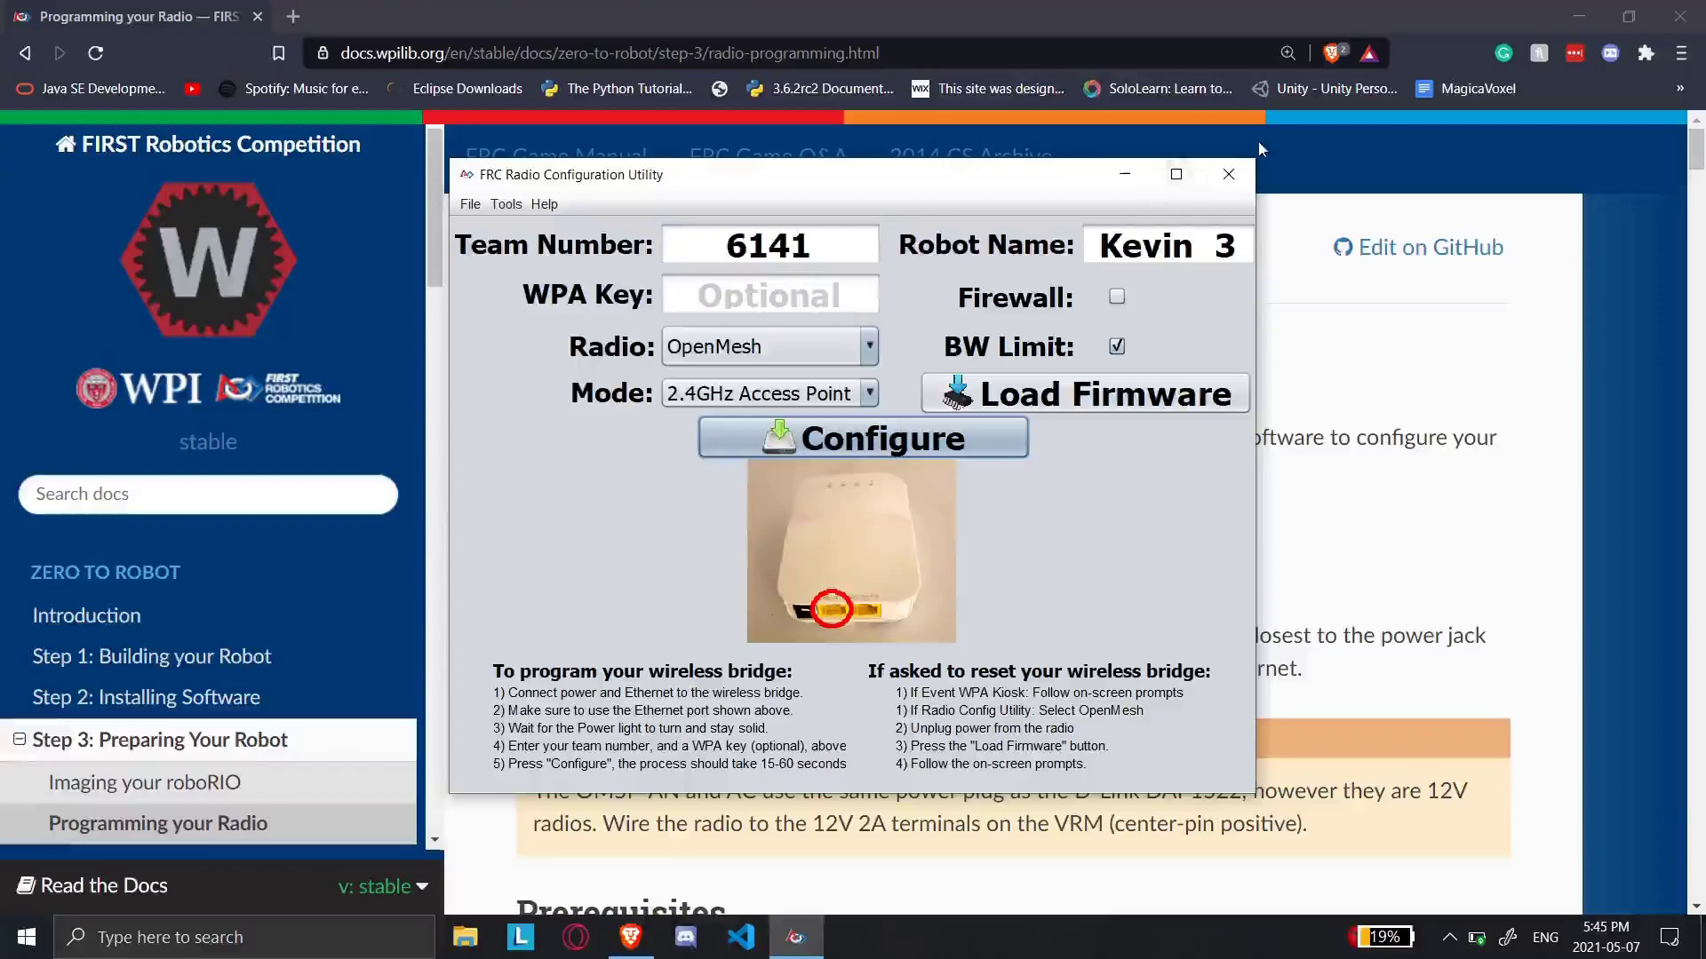
# - Close the FRC Radio Configuration Utility
pyautogui.click(1236, 171)
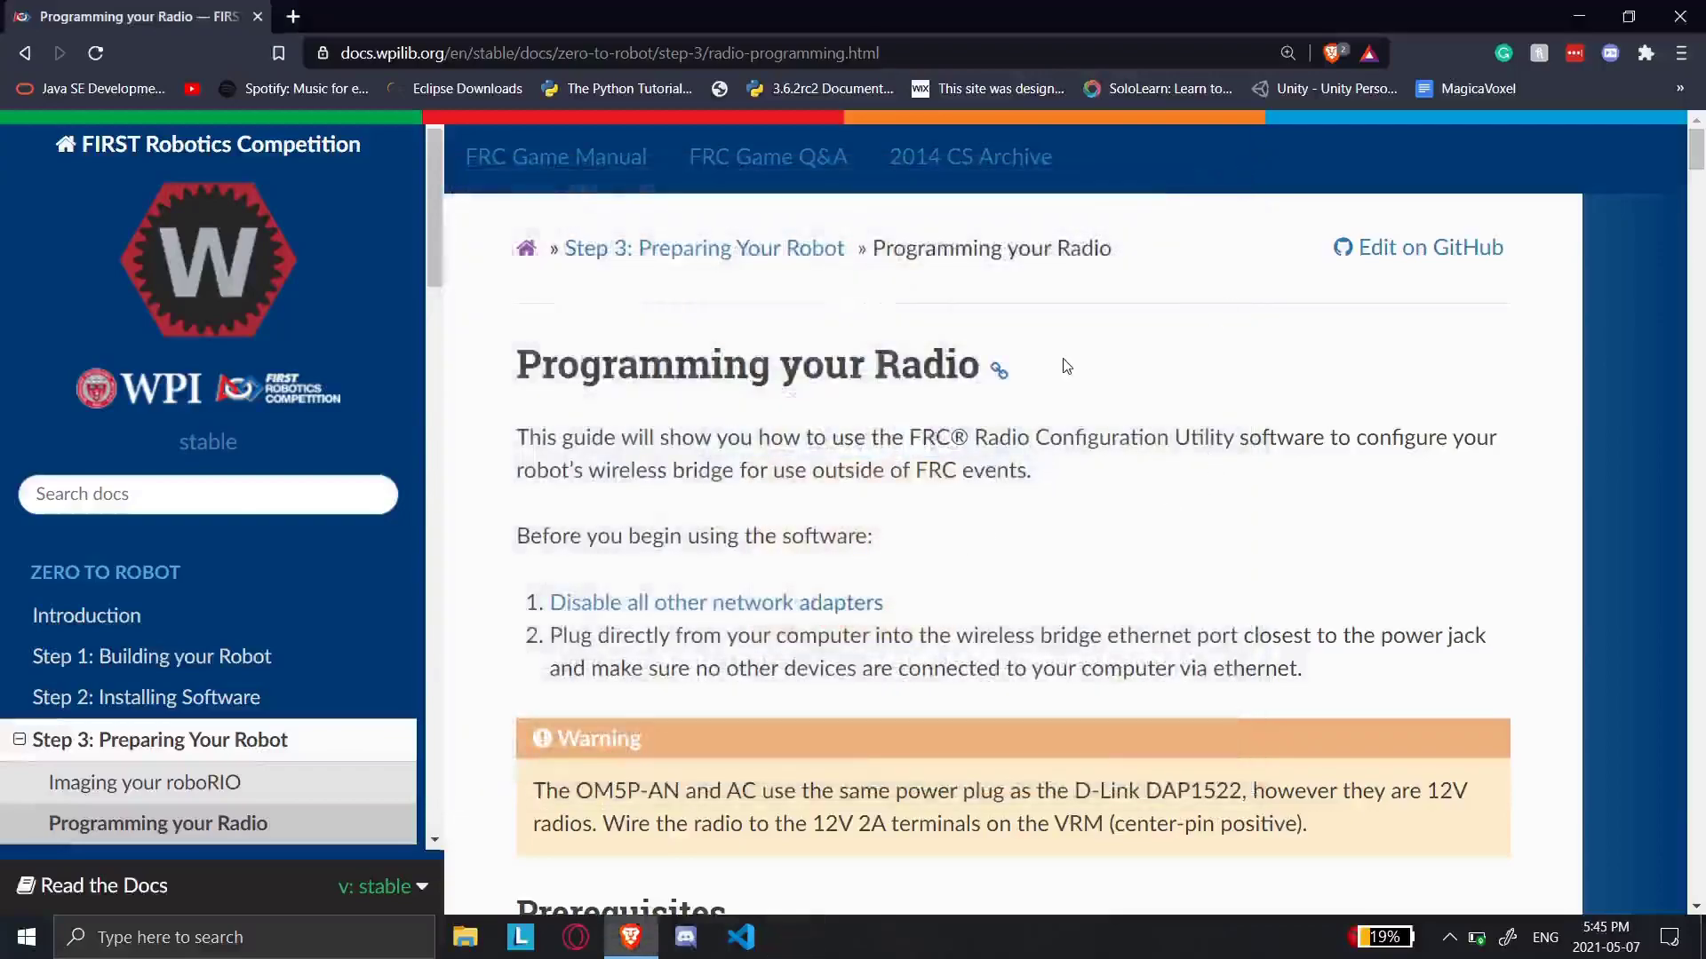
pyautogui.press('super')
pyautogui.press('Escape')
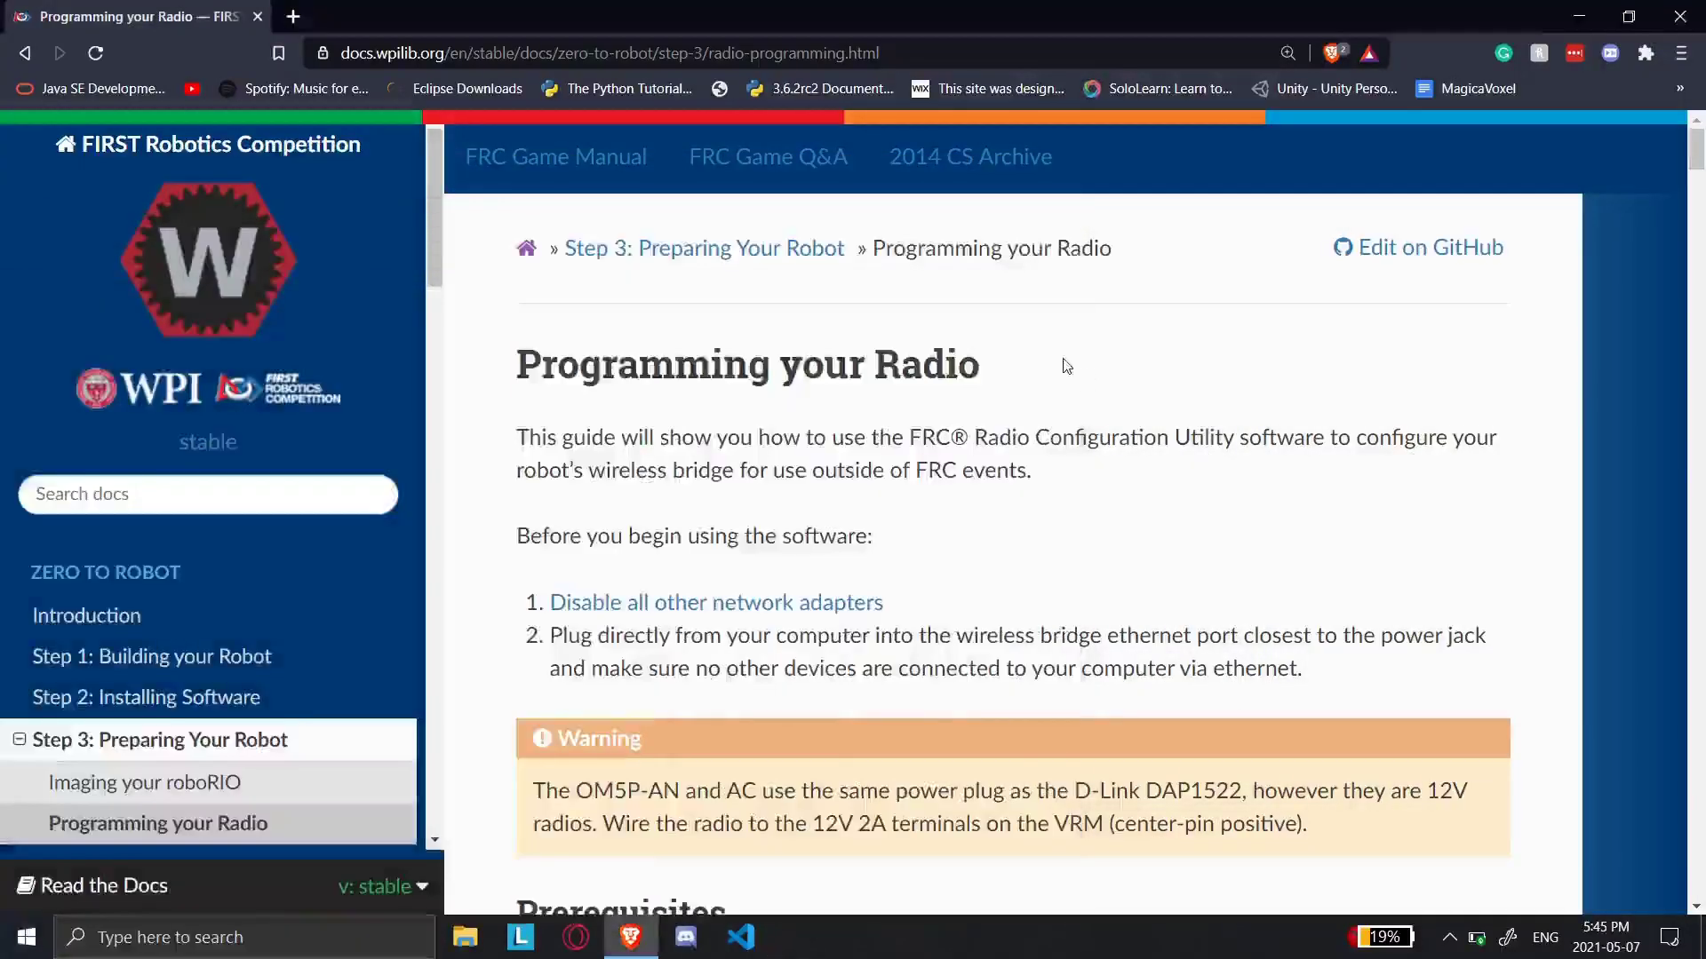
# - Connect the laptop to the 6141_Kevin_3 Wi-Fi network from the taskbar network list
pyautogui.click(1449, 937)
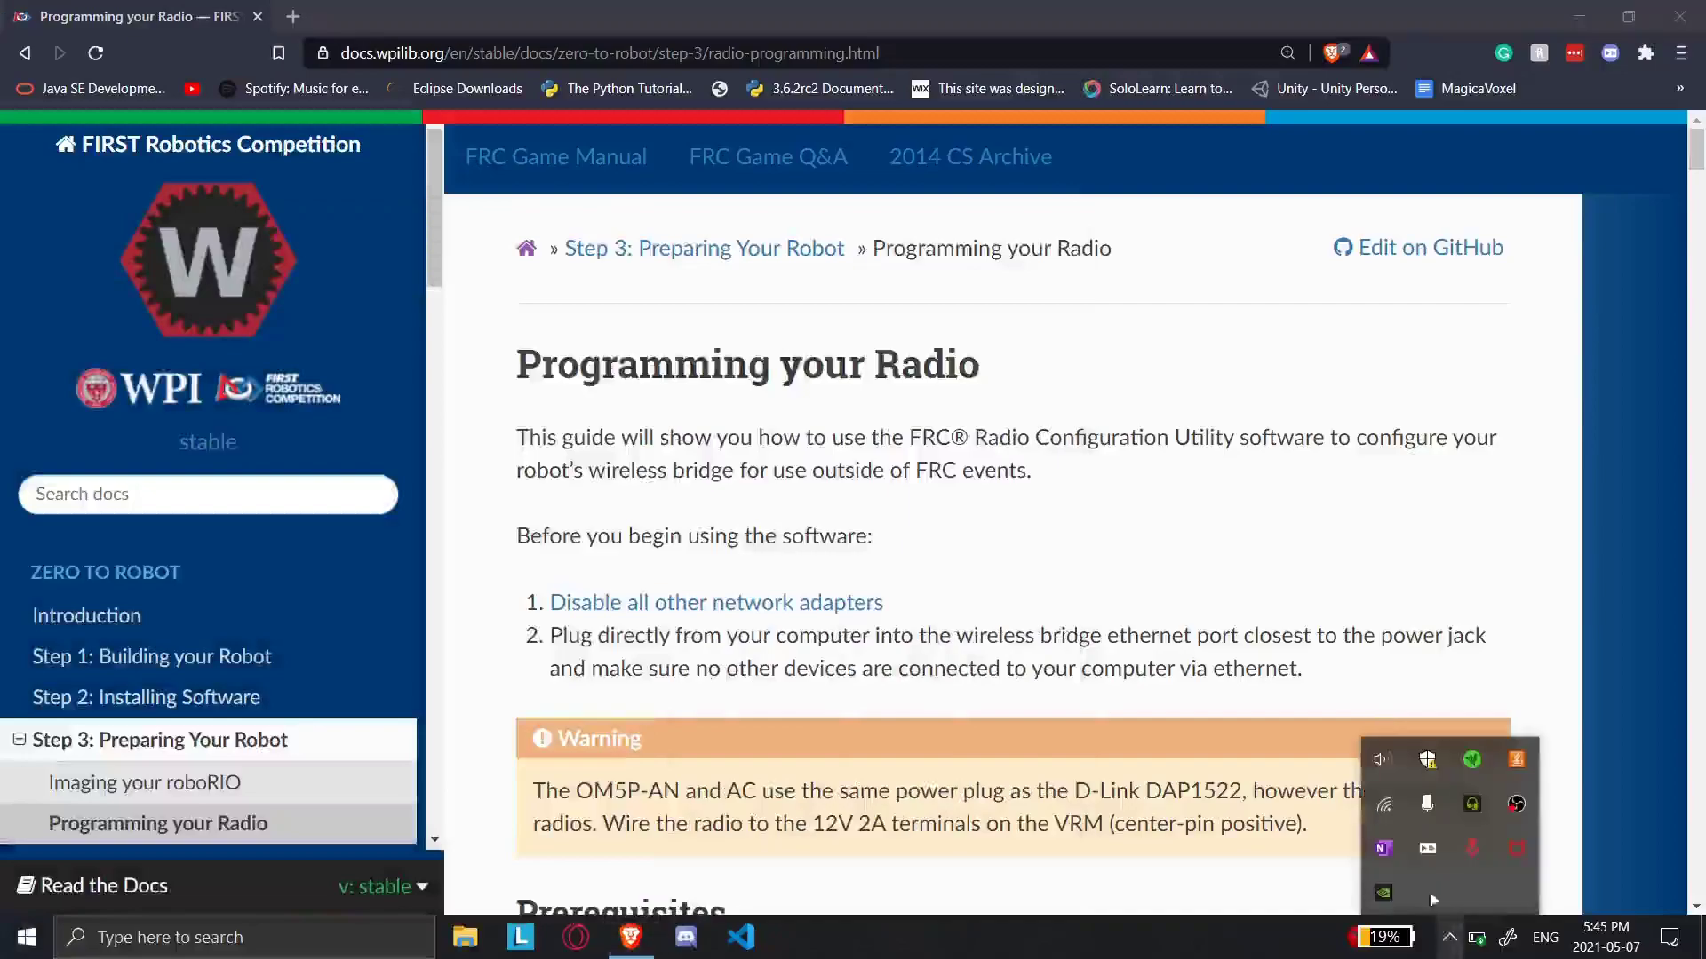
pyautogui.click(1375, 794)
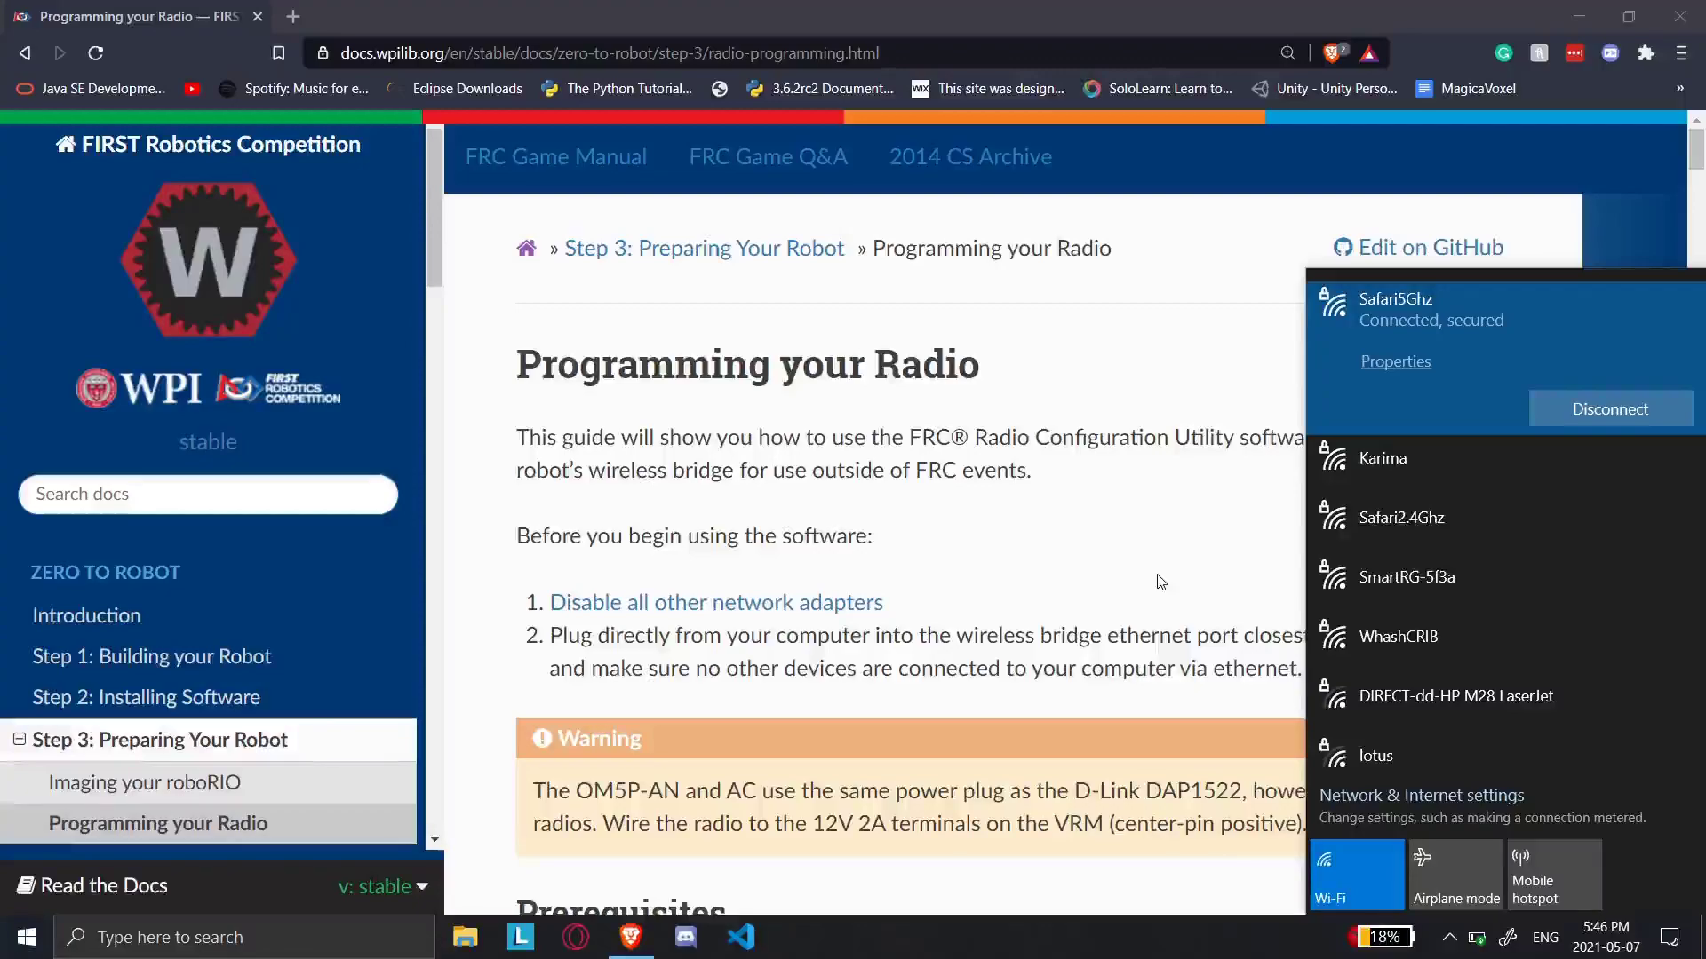
pyautogui.scroll(-5, 1160, 582)
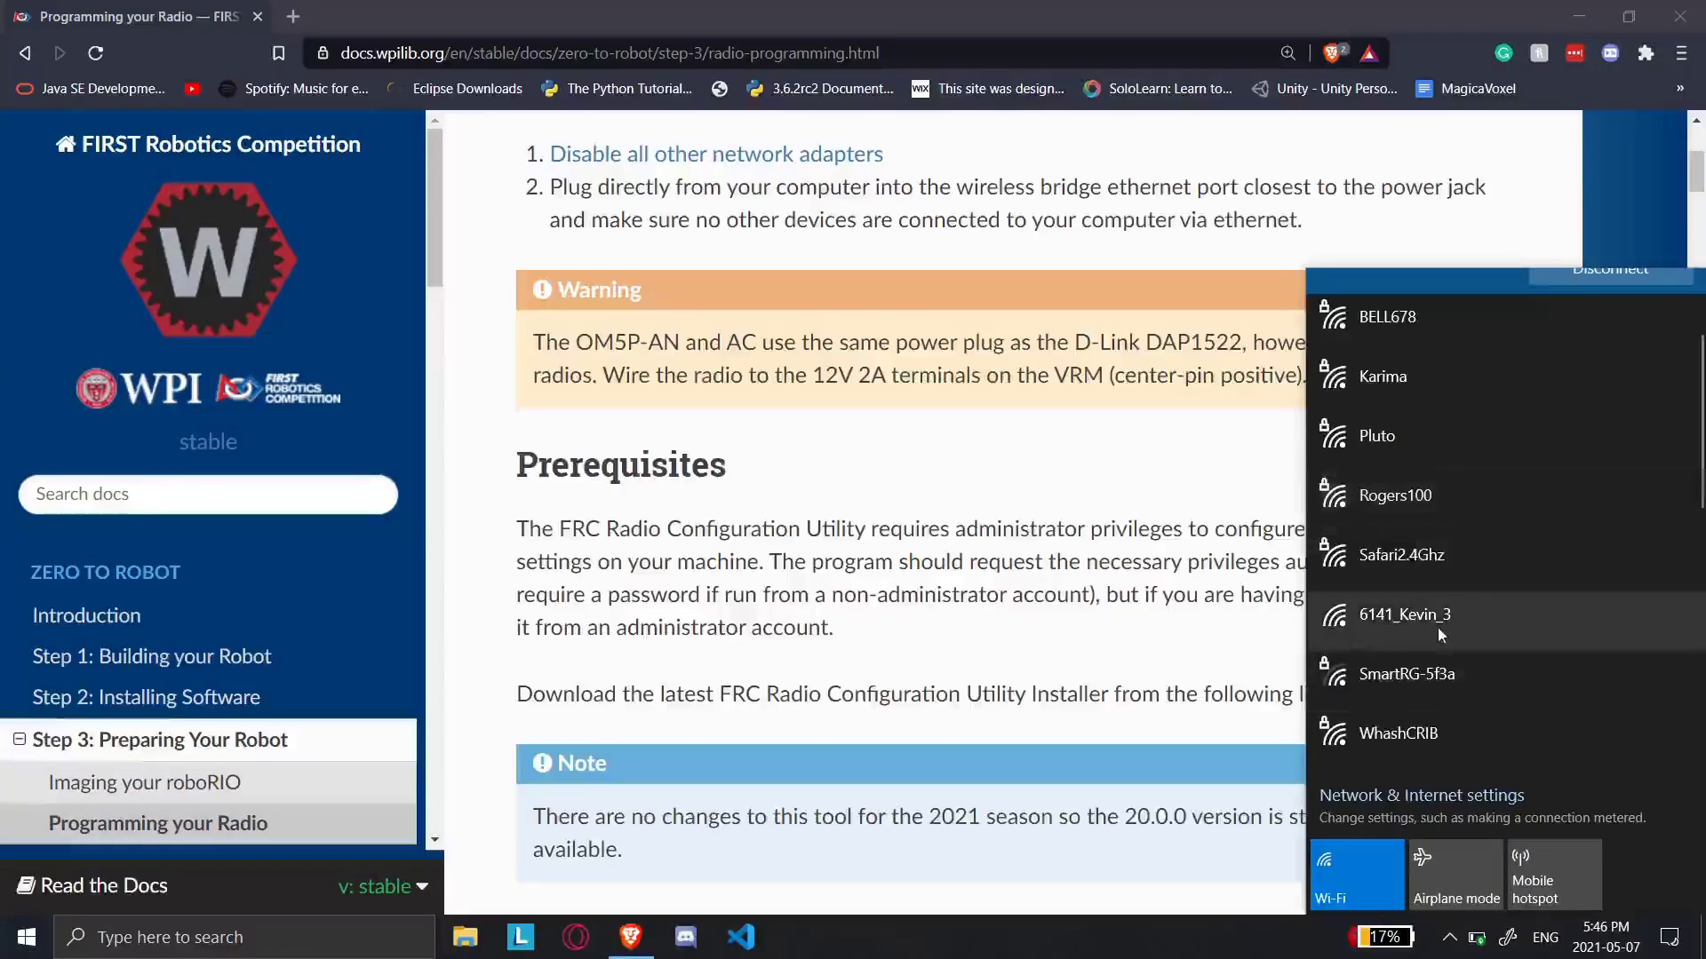
pyautogui.click(1436, 628)
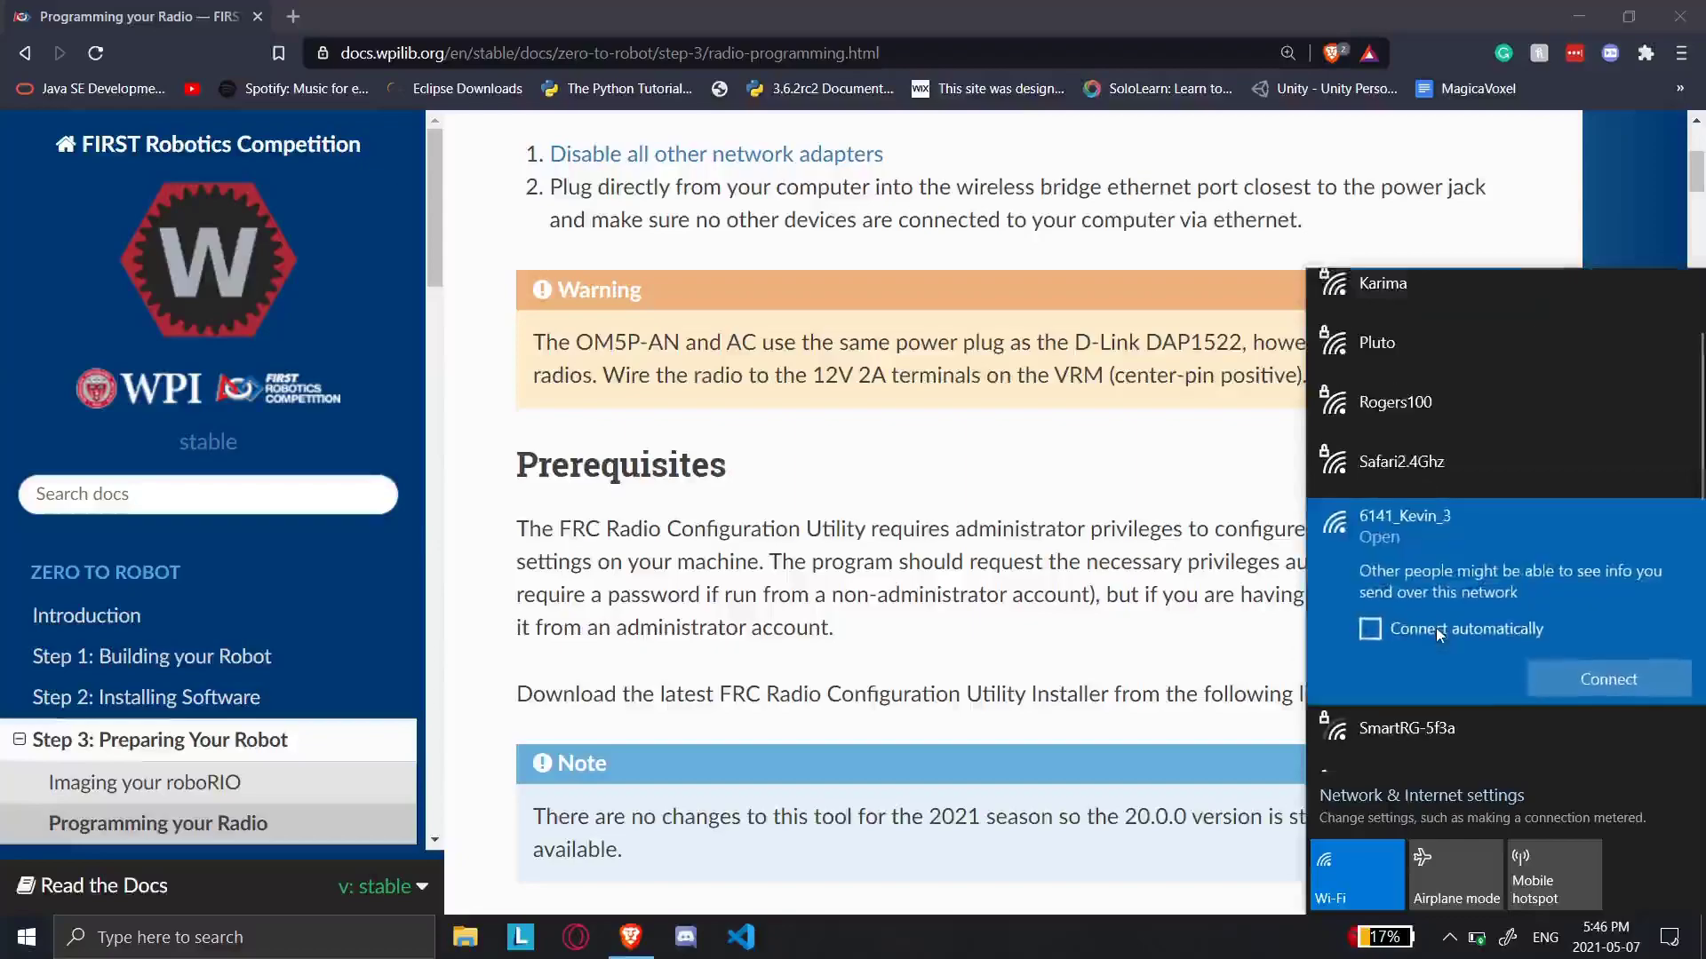
pyautogui.click(1569, 685)
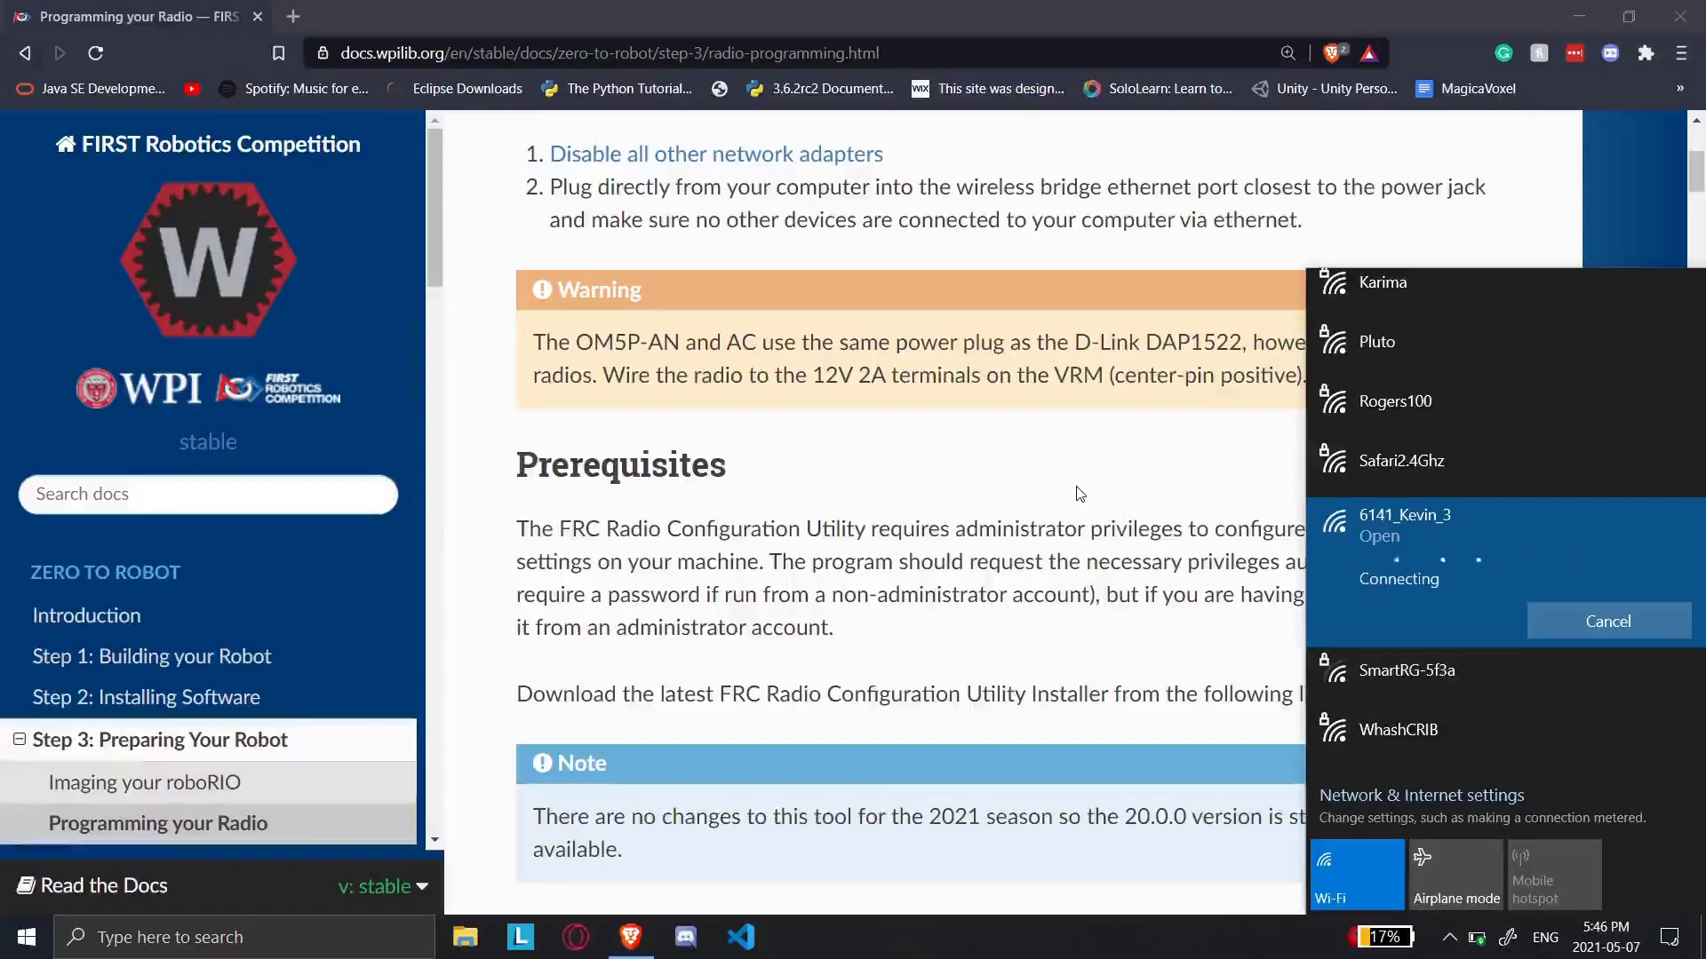
# - Launch FRC Driver Station from a 'dr' Start menu search
pyautogui.press('super')
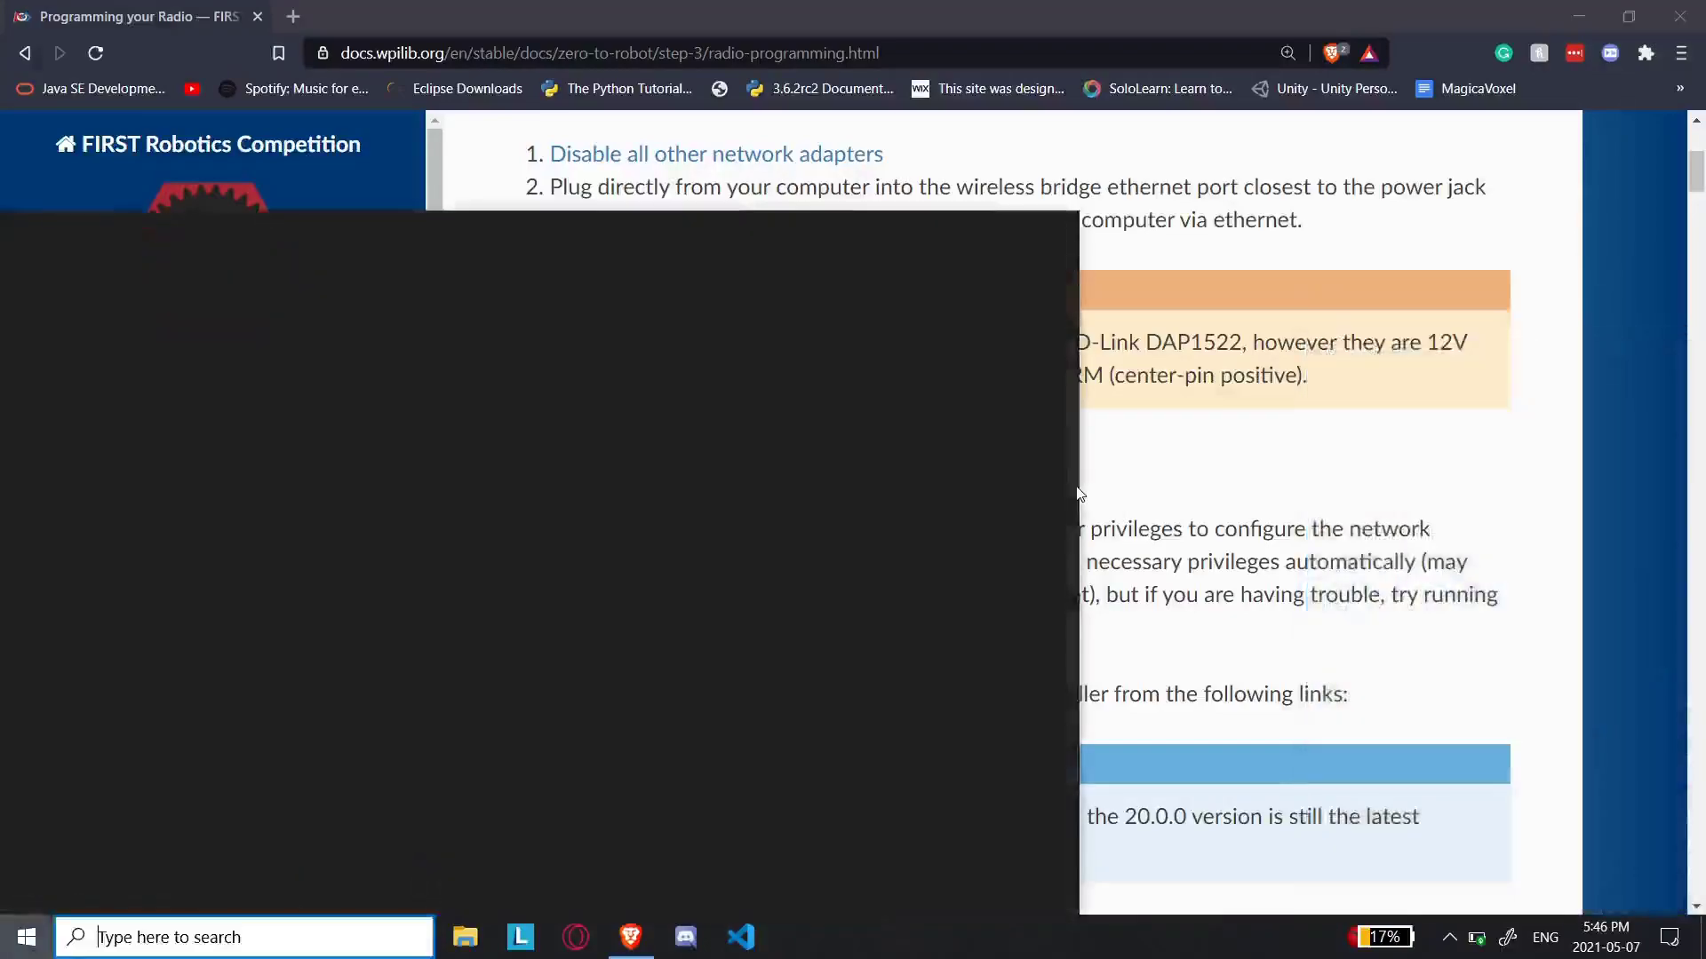
pyautogui.write('dr')
pyautogui.press('Return')
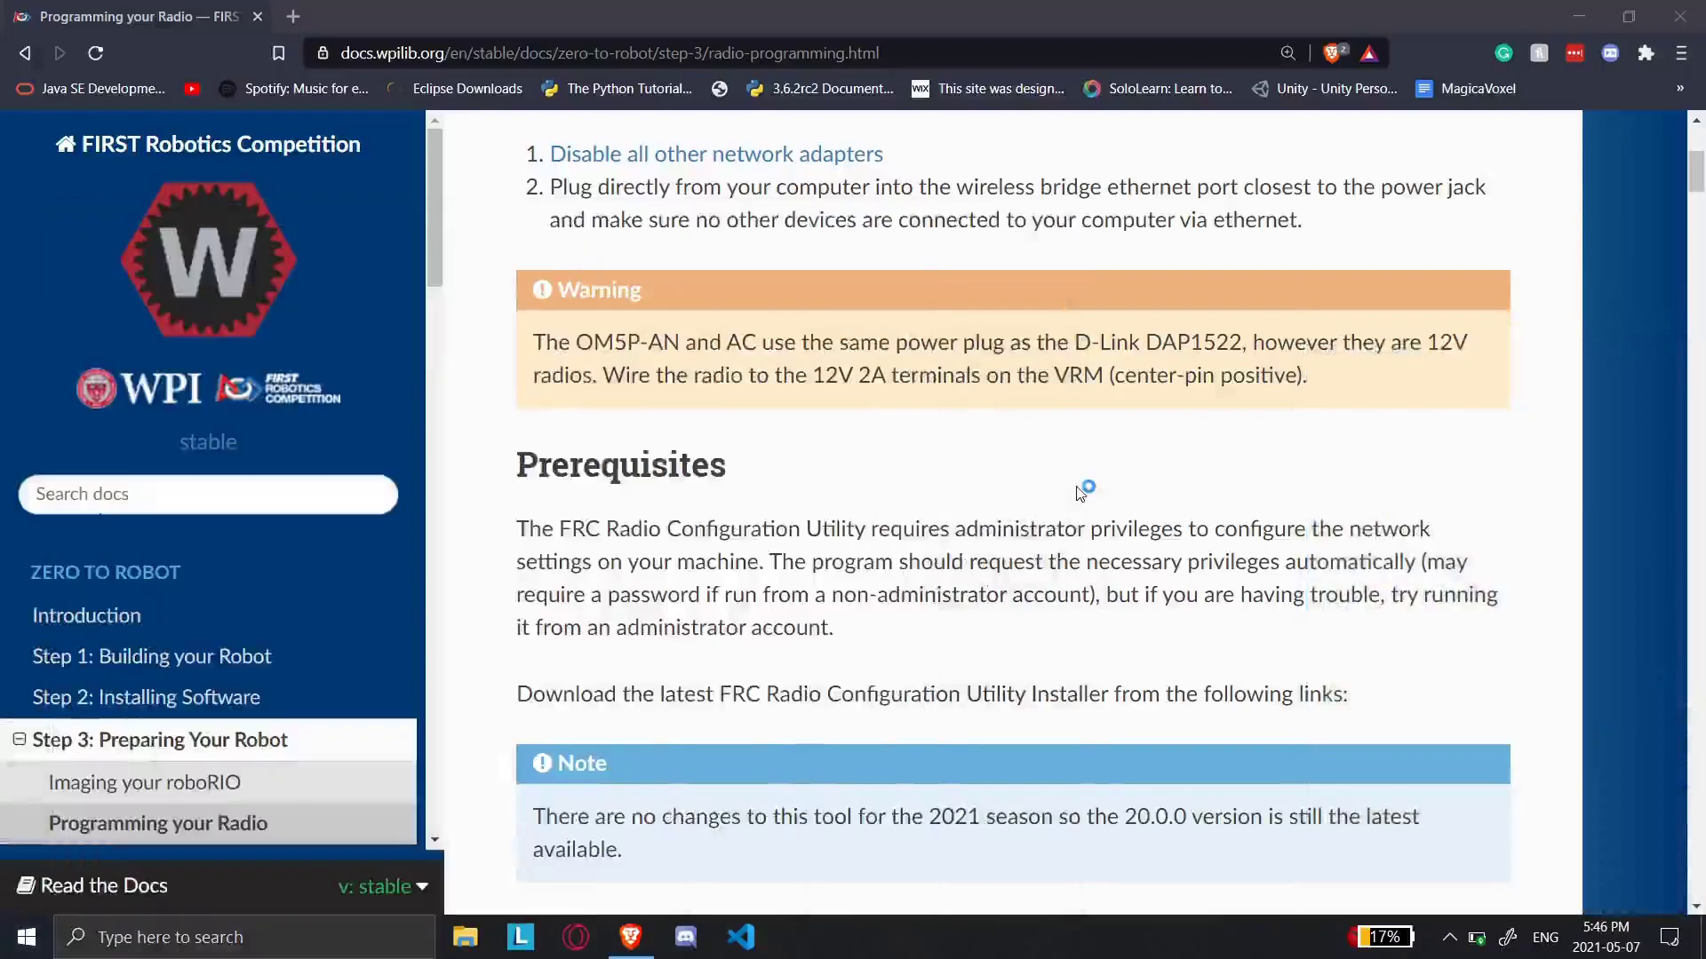